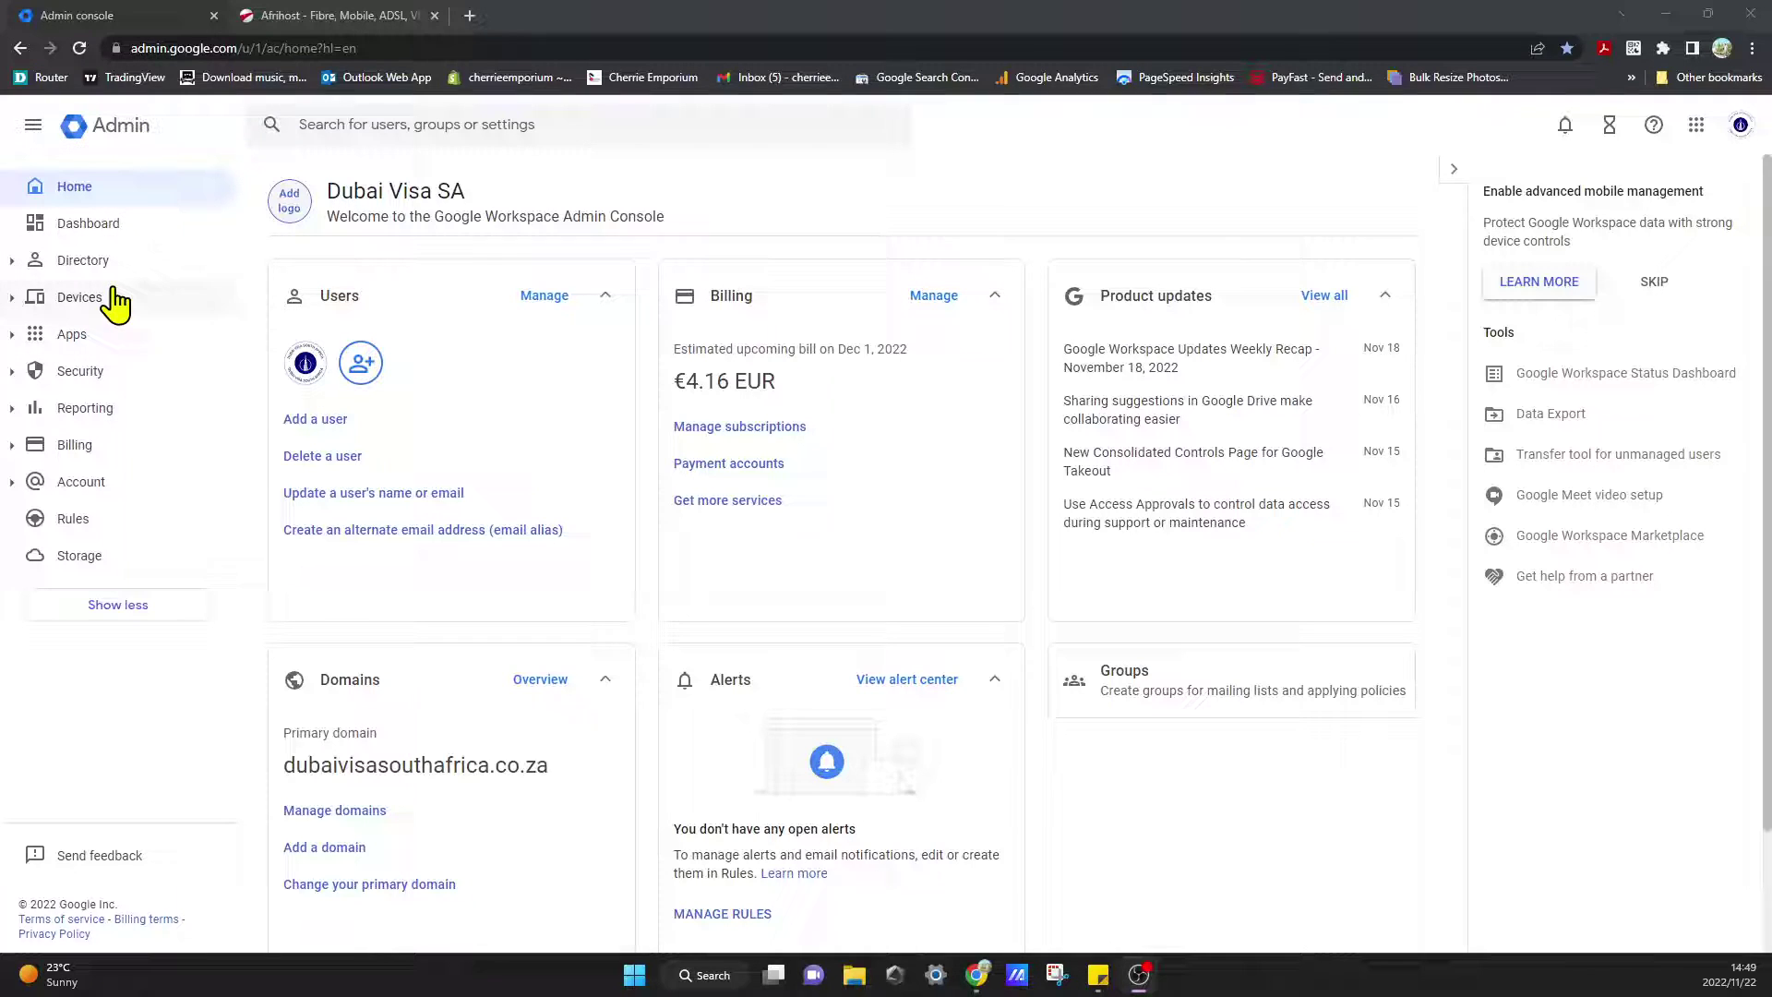
Go to Apps > Gmail settings and expand the Authenticate email DKIM details.
left_click(104, 340)
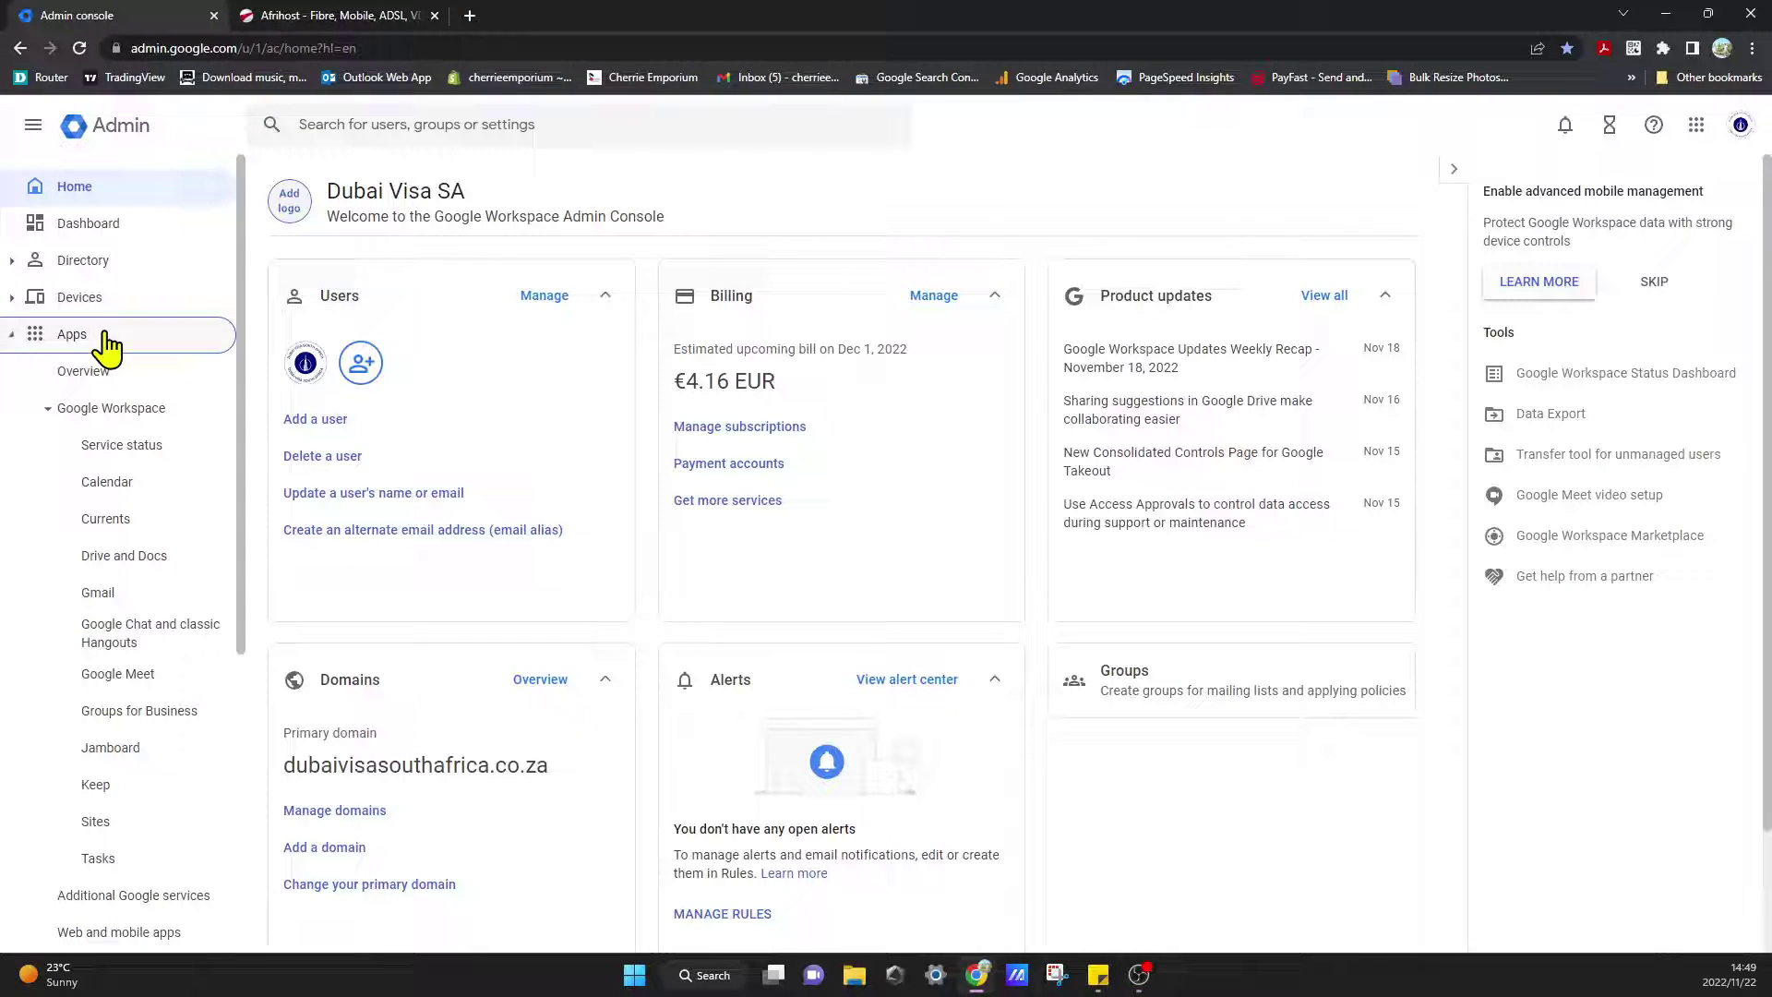
left_click(153, 595)
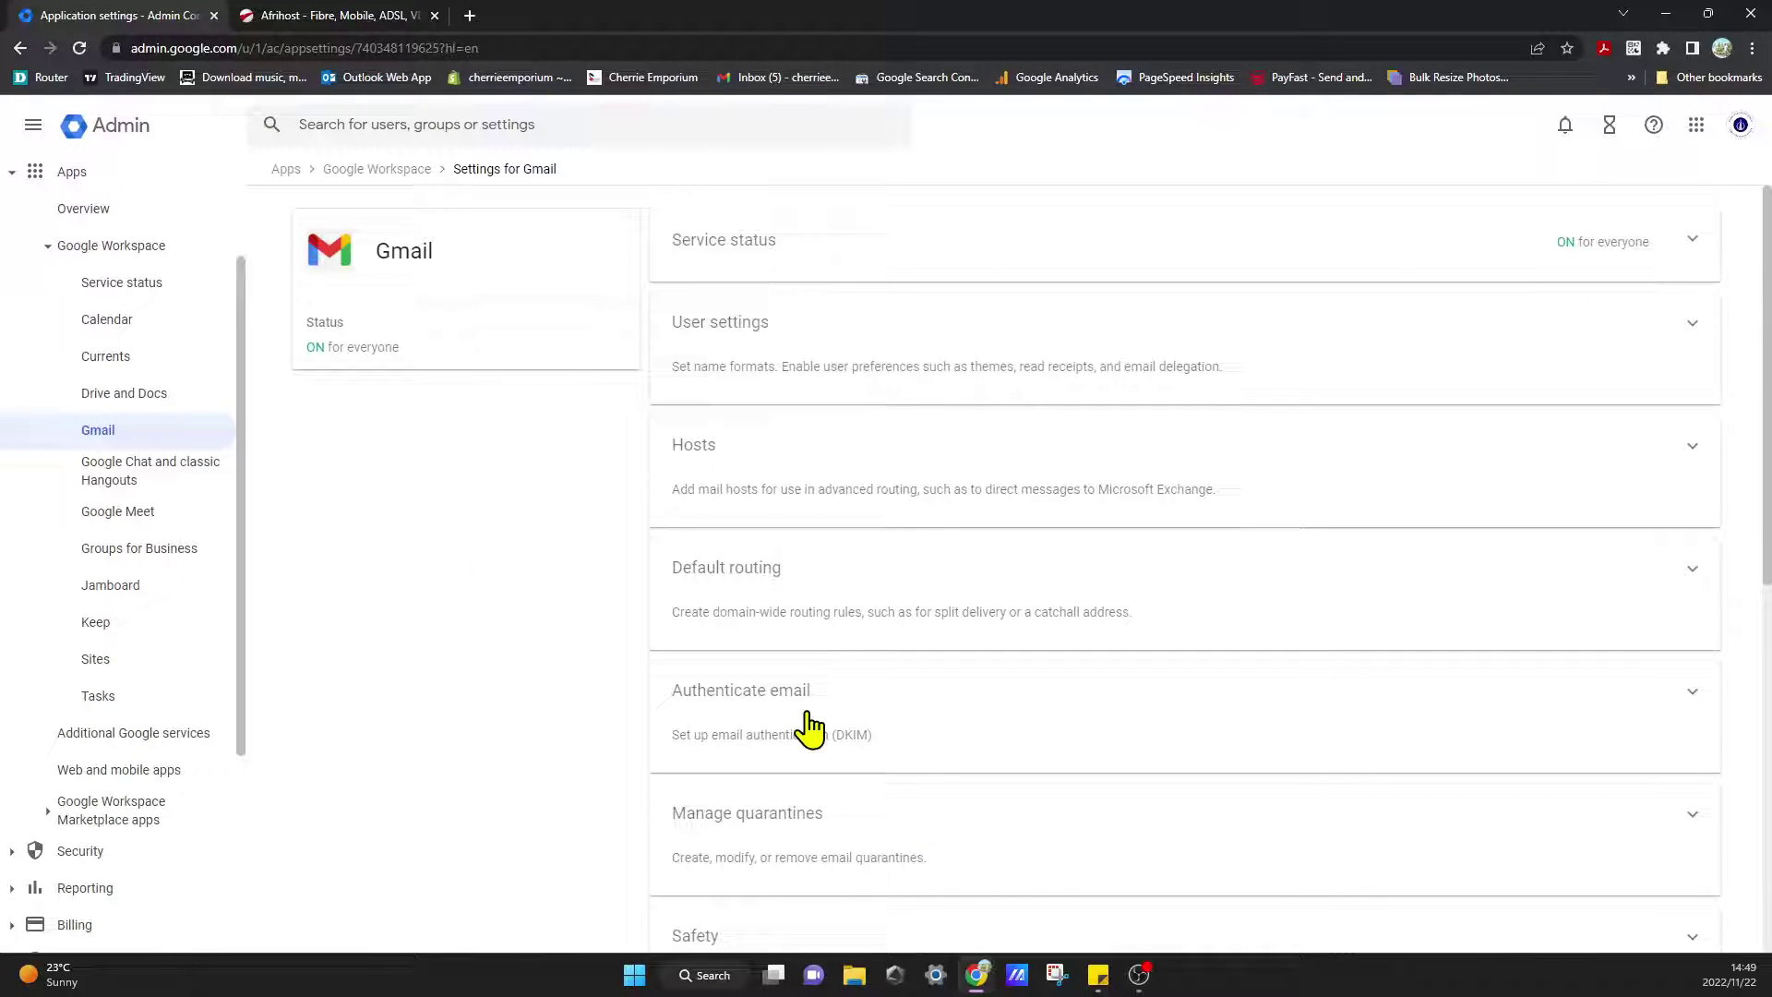
left_click(780, 752)
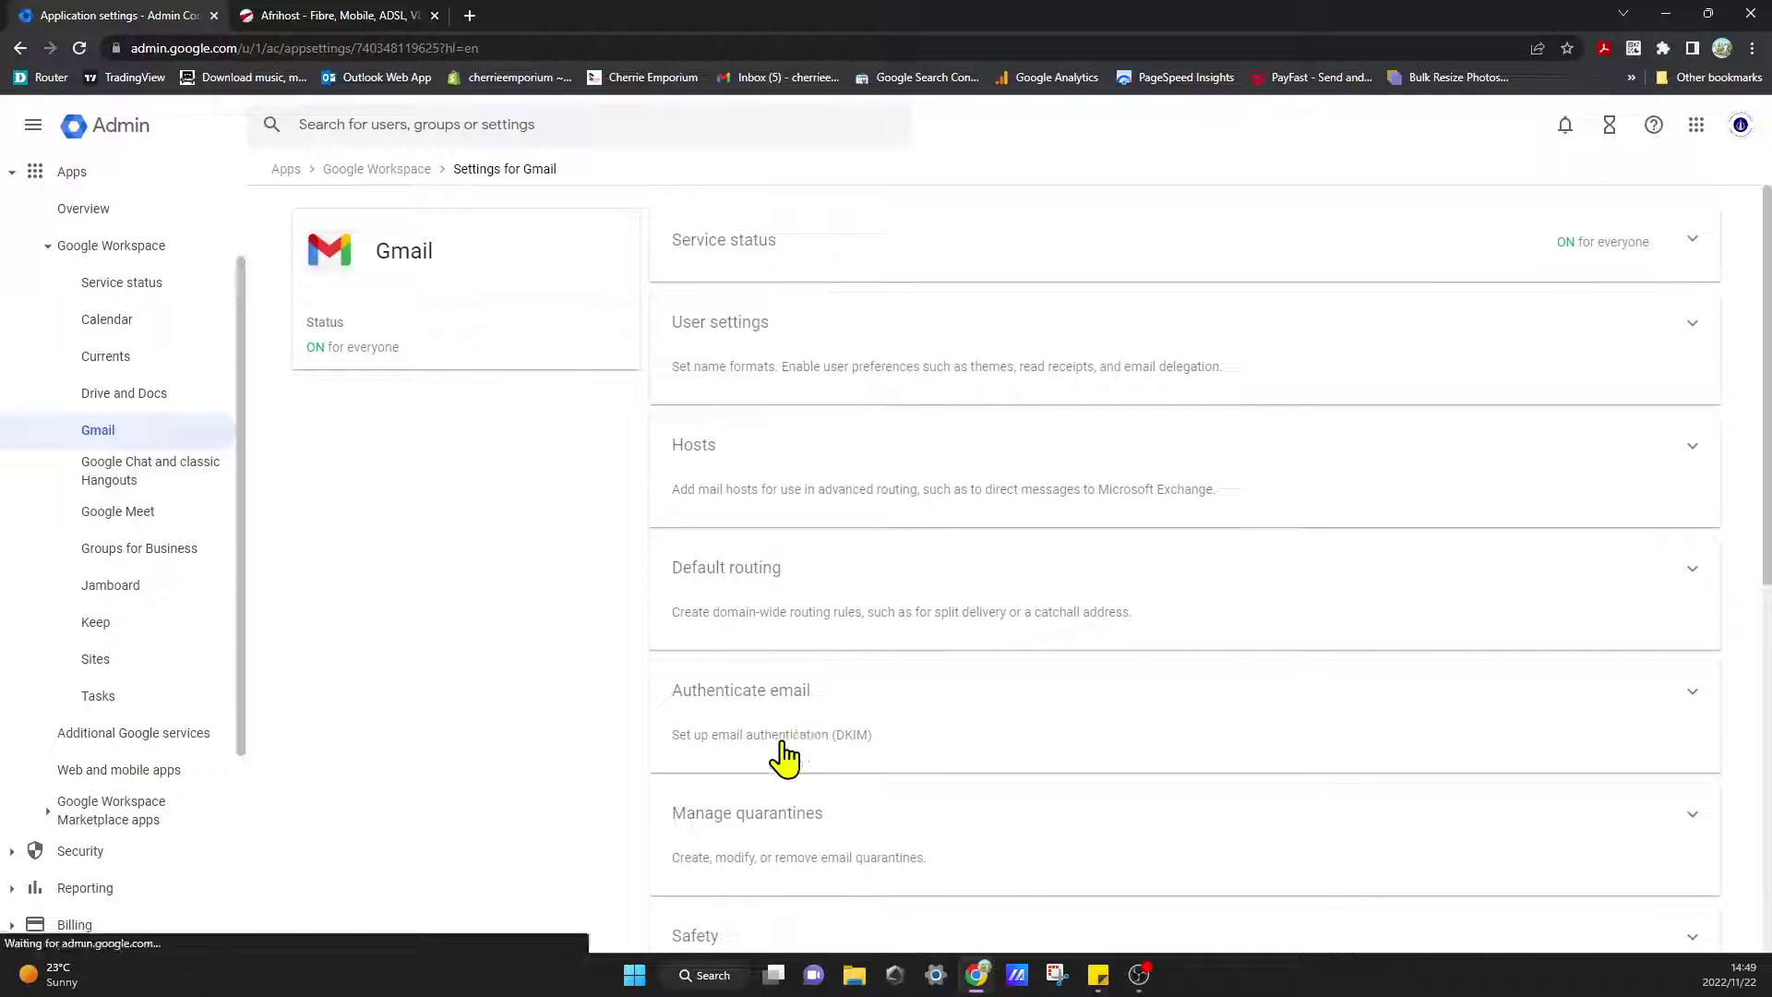
left_click(831, 738)
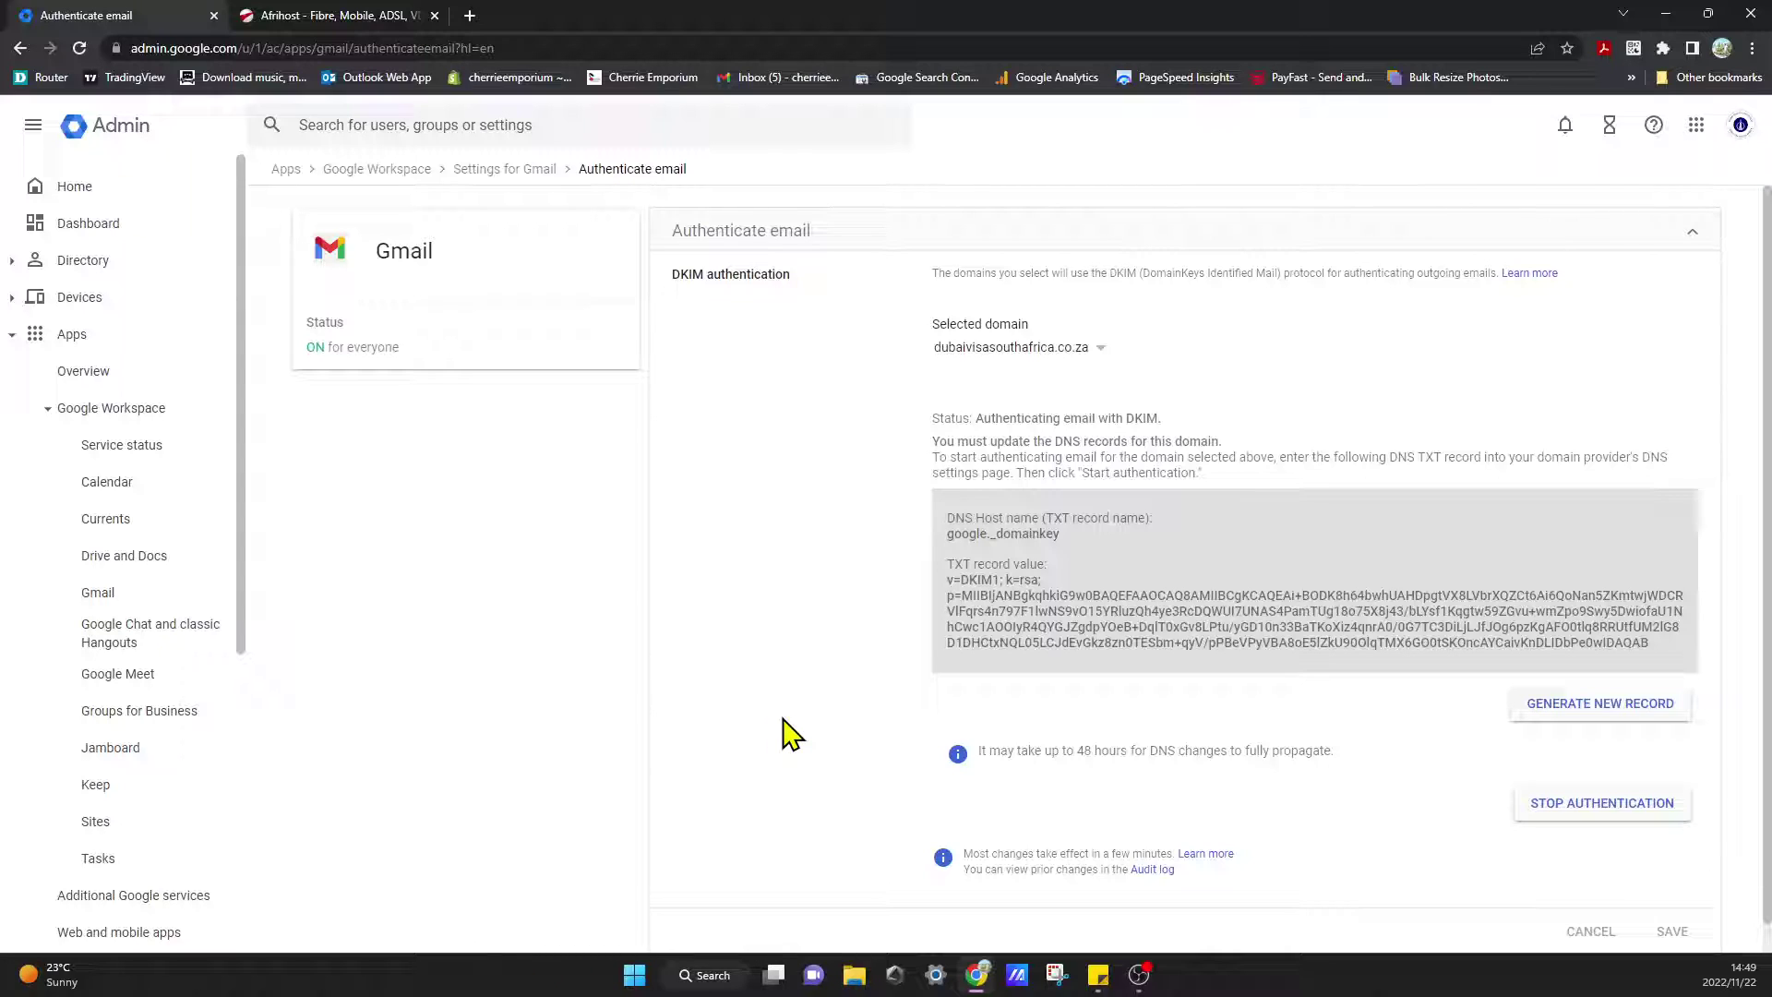
Scroll down to the google._domainkey DKIM record and select its TXT record value.
scroll(789, 736, "down", 1)
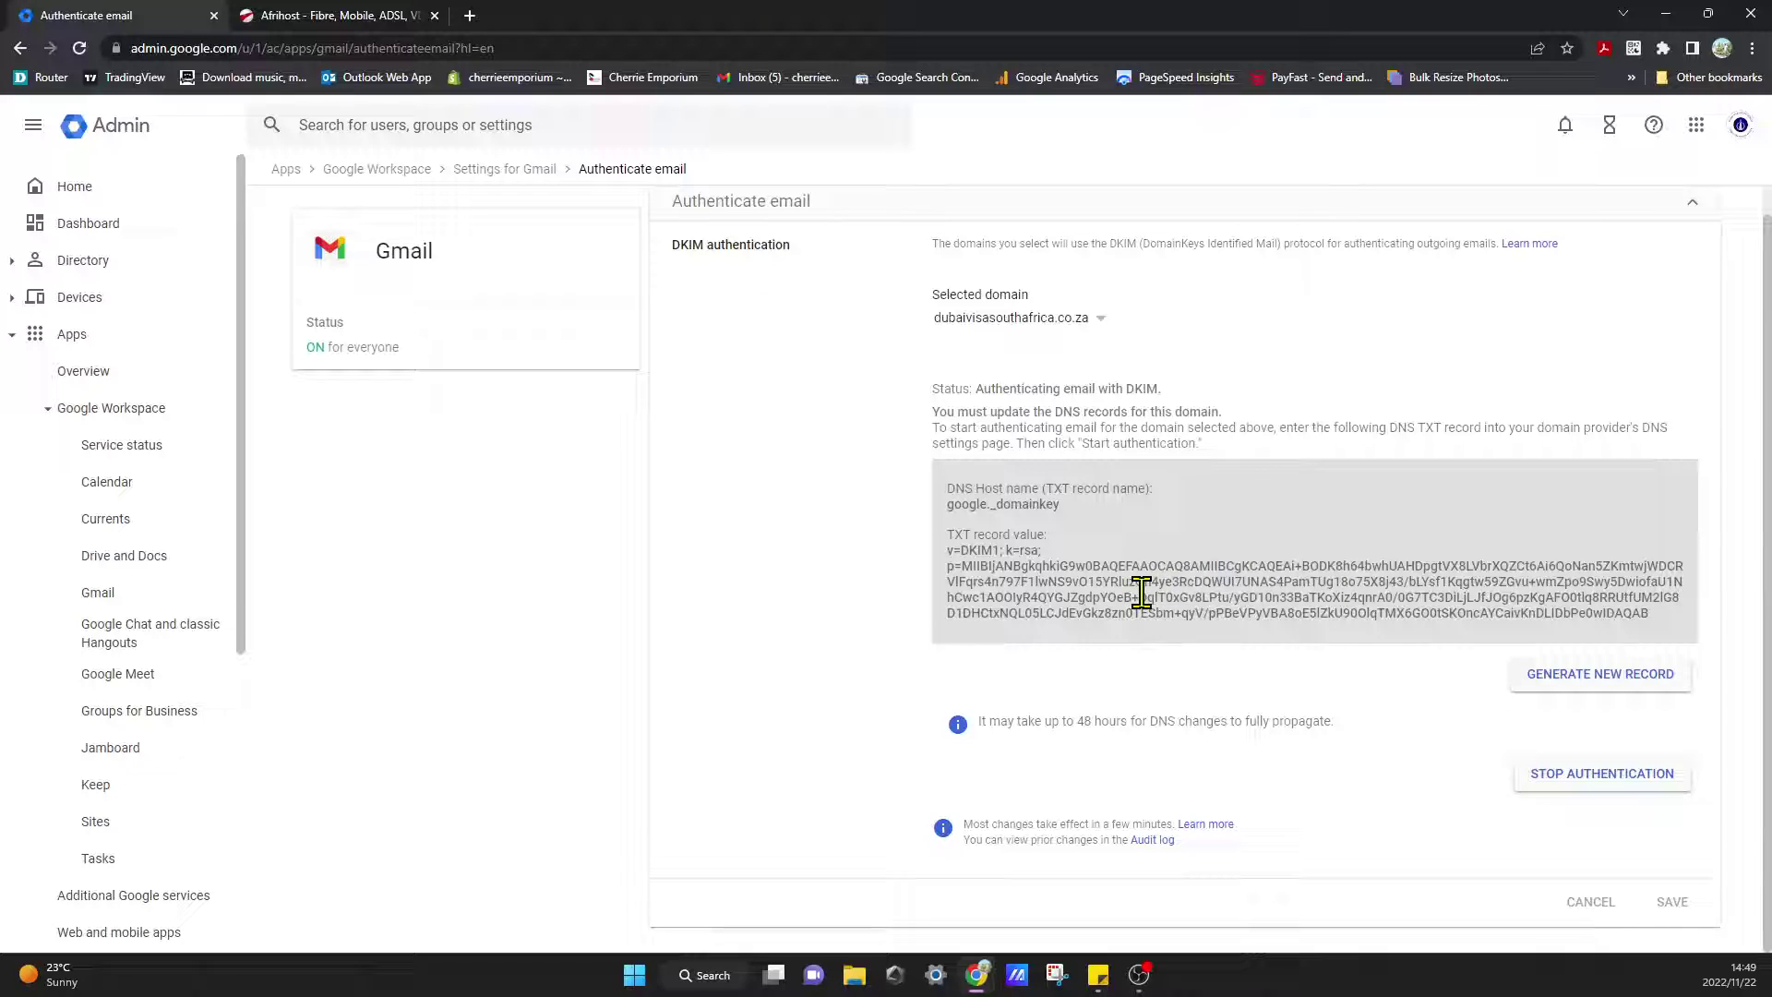
left_click_drag(1648, 611, 938, 552)
left_click(908, 602)
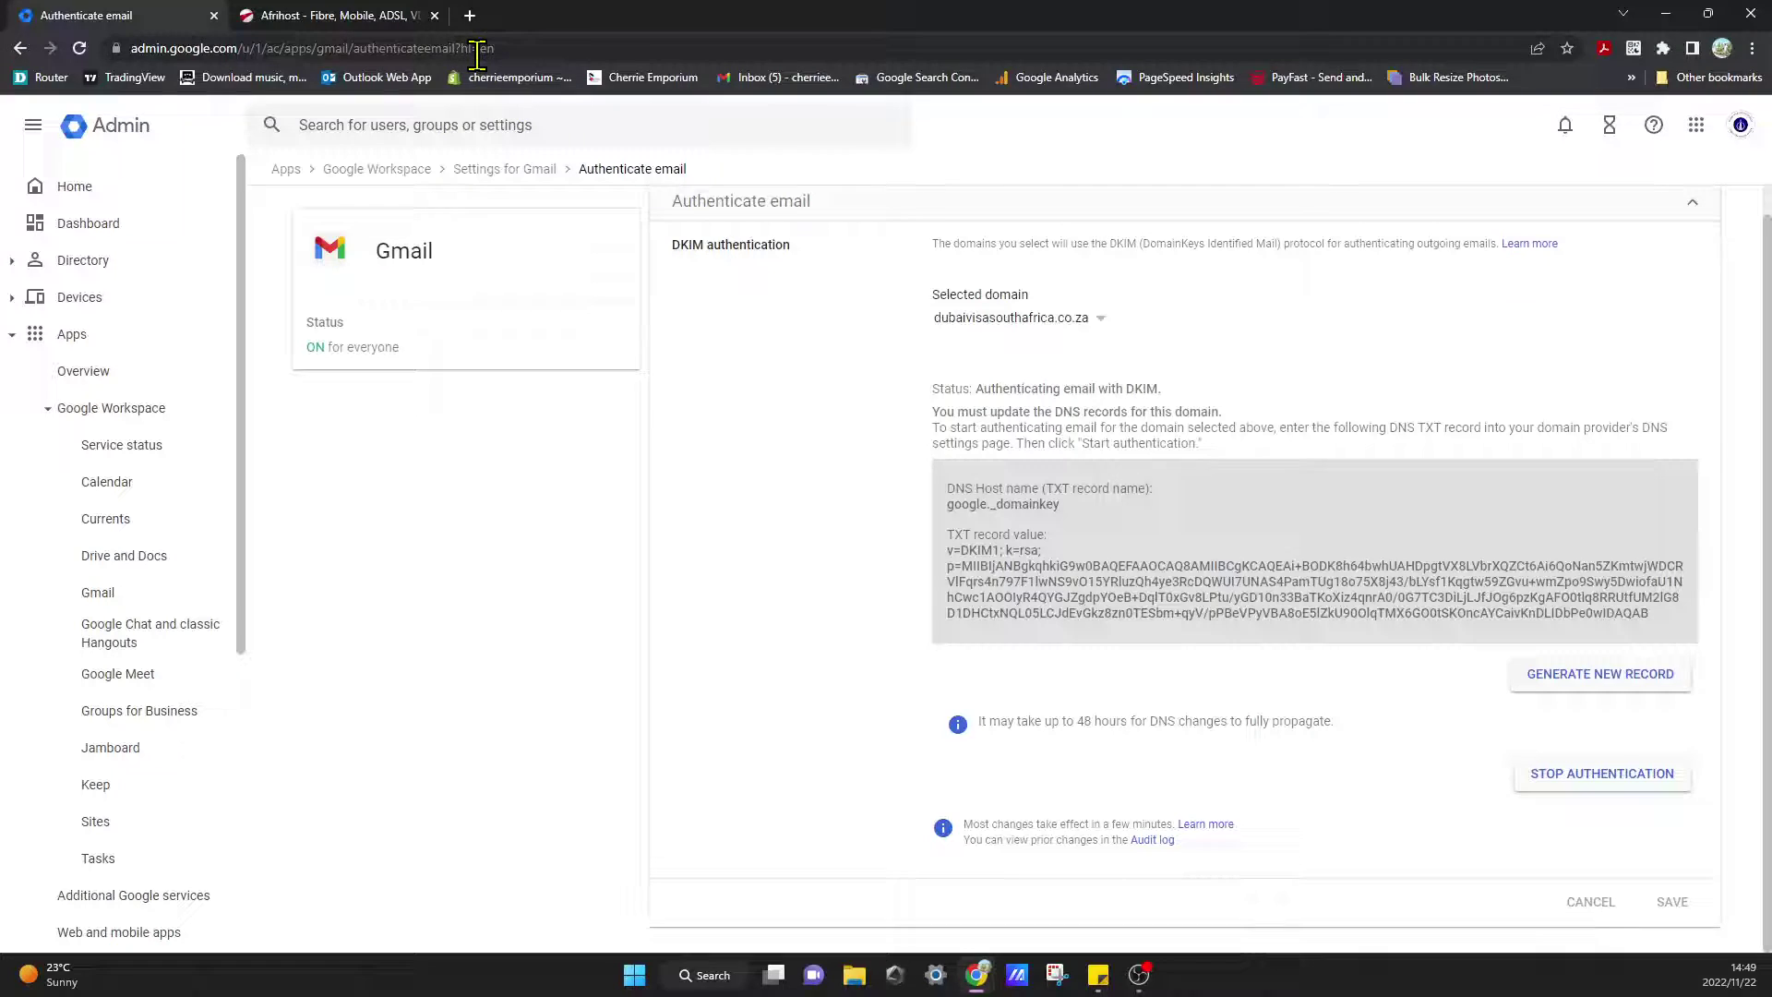
Close the blank tab and open Afrihost ClientZone from the Afrihost website tab.
left_click(469, 16)
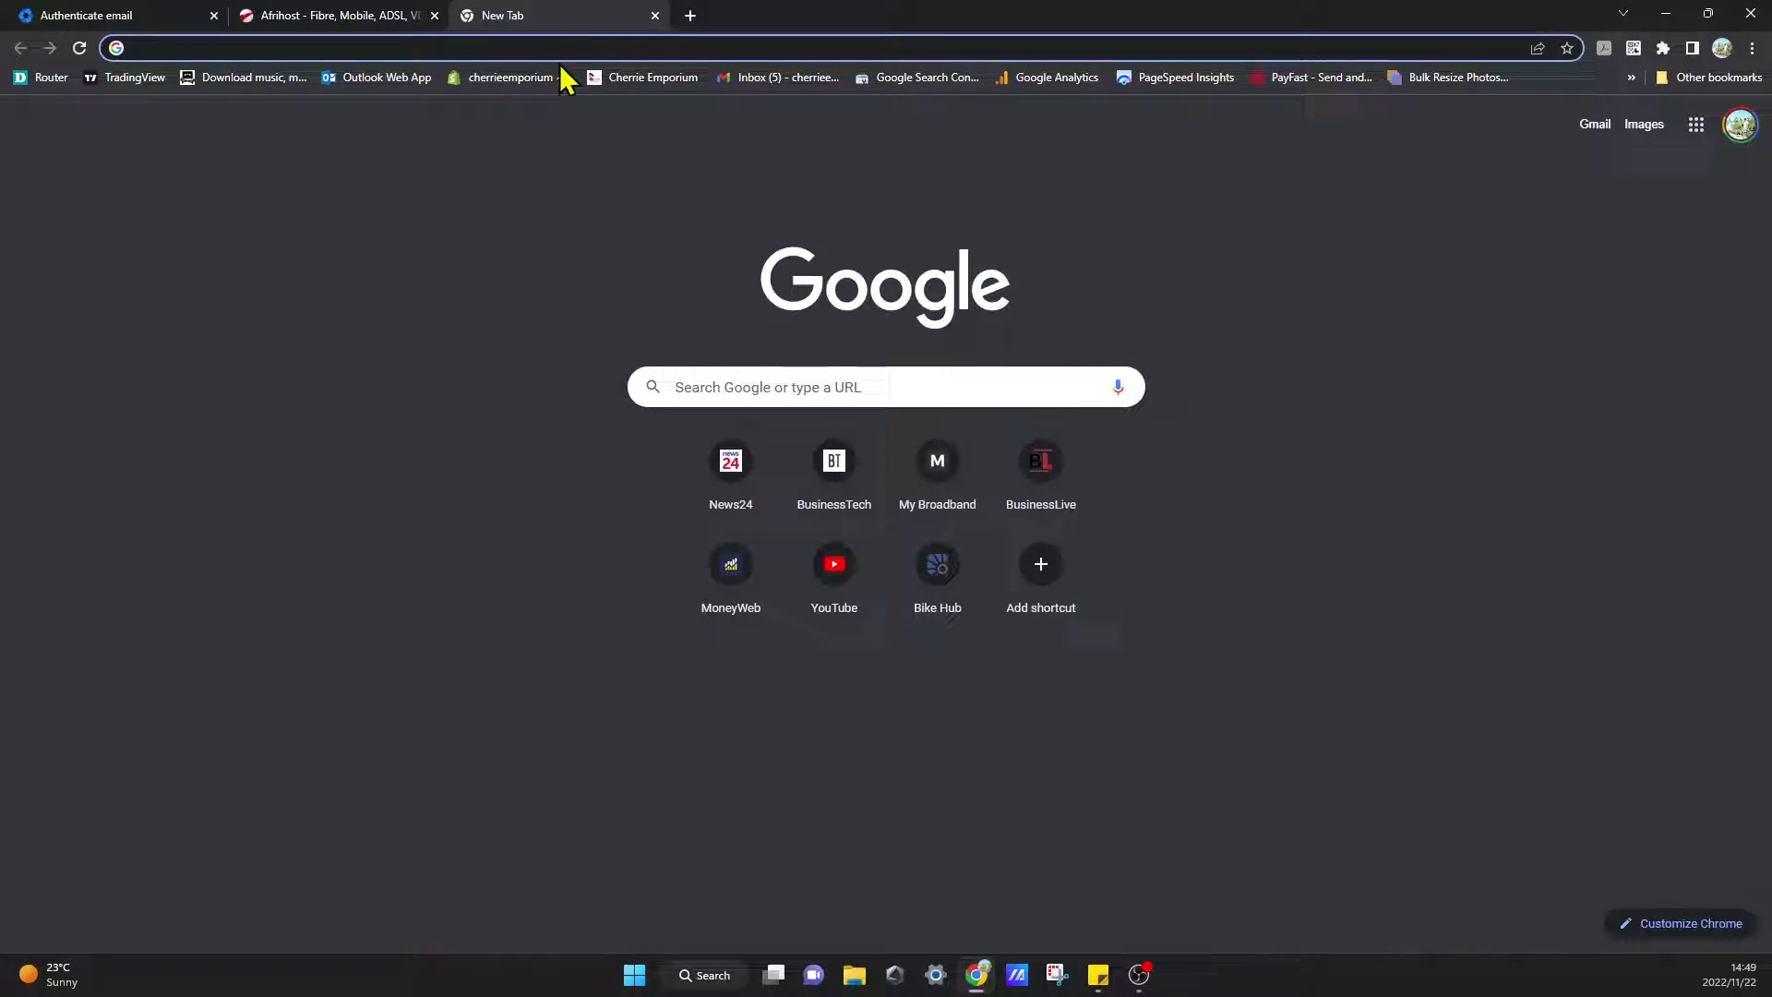
left_click(652, 16)
left_click(338, 17)
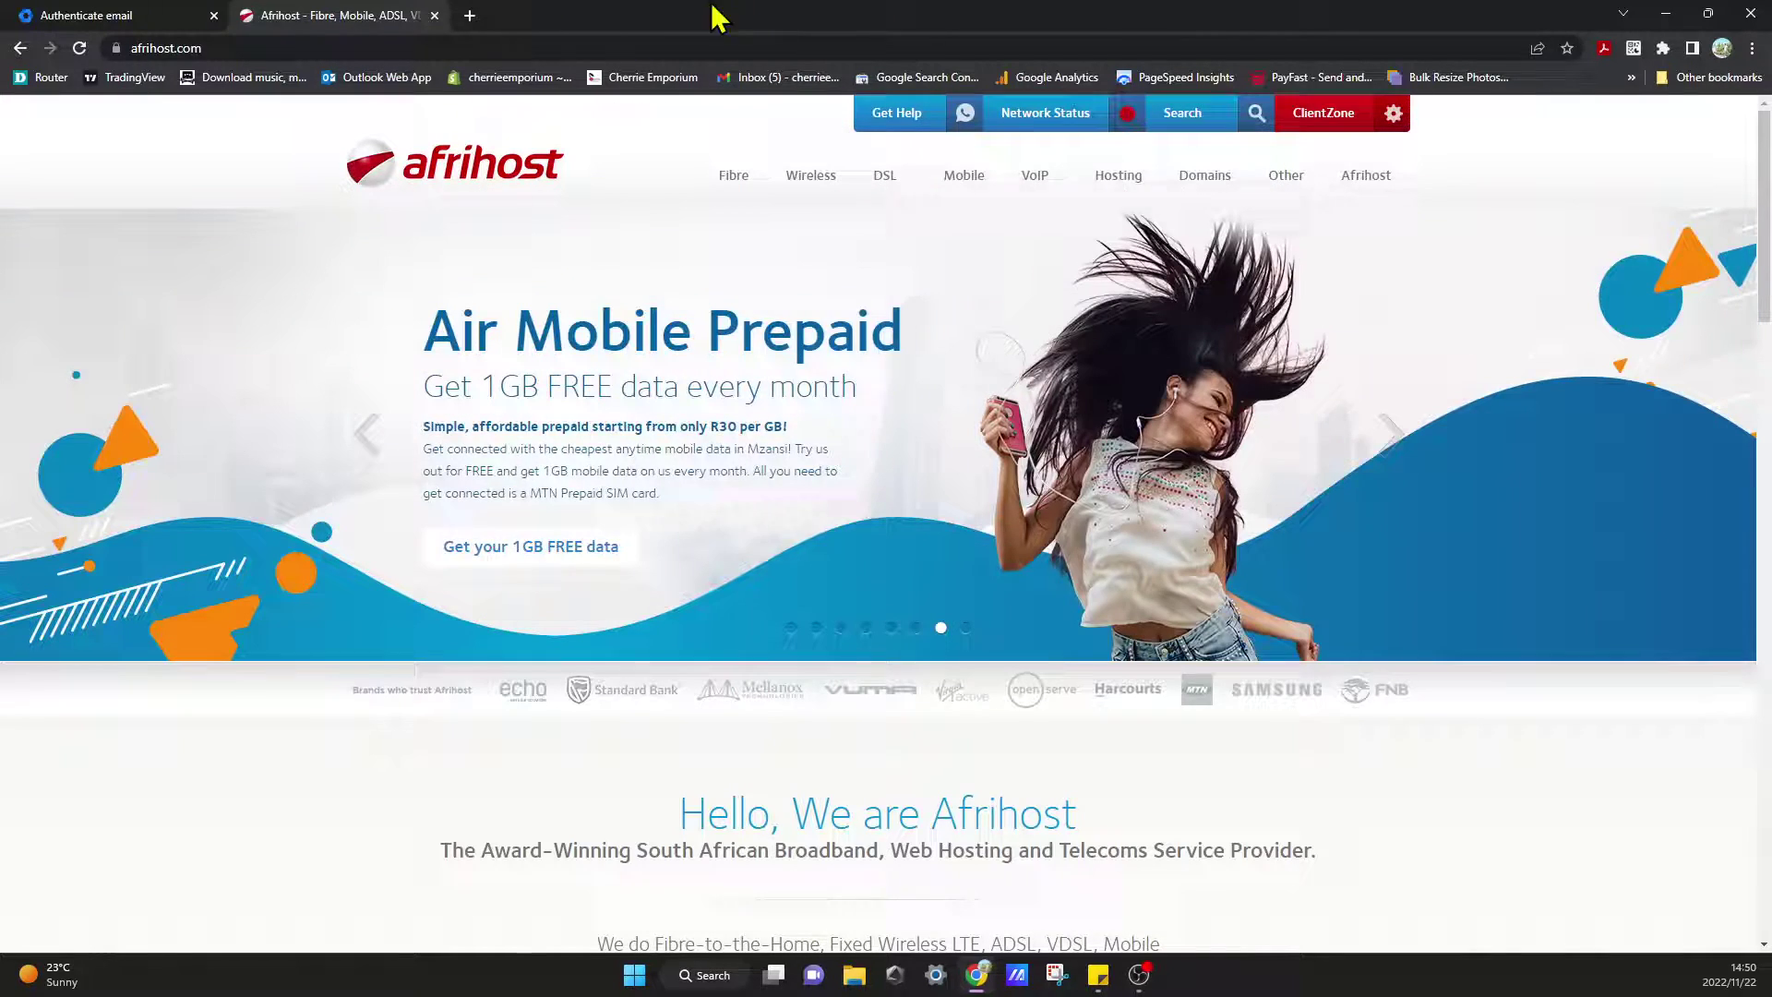
left_click(1330, 120)
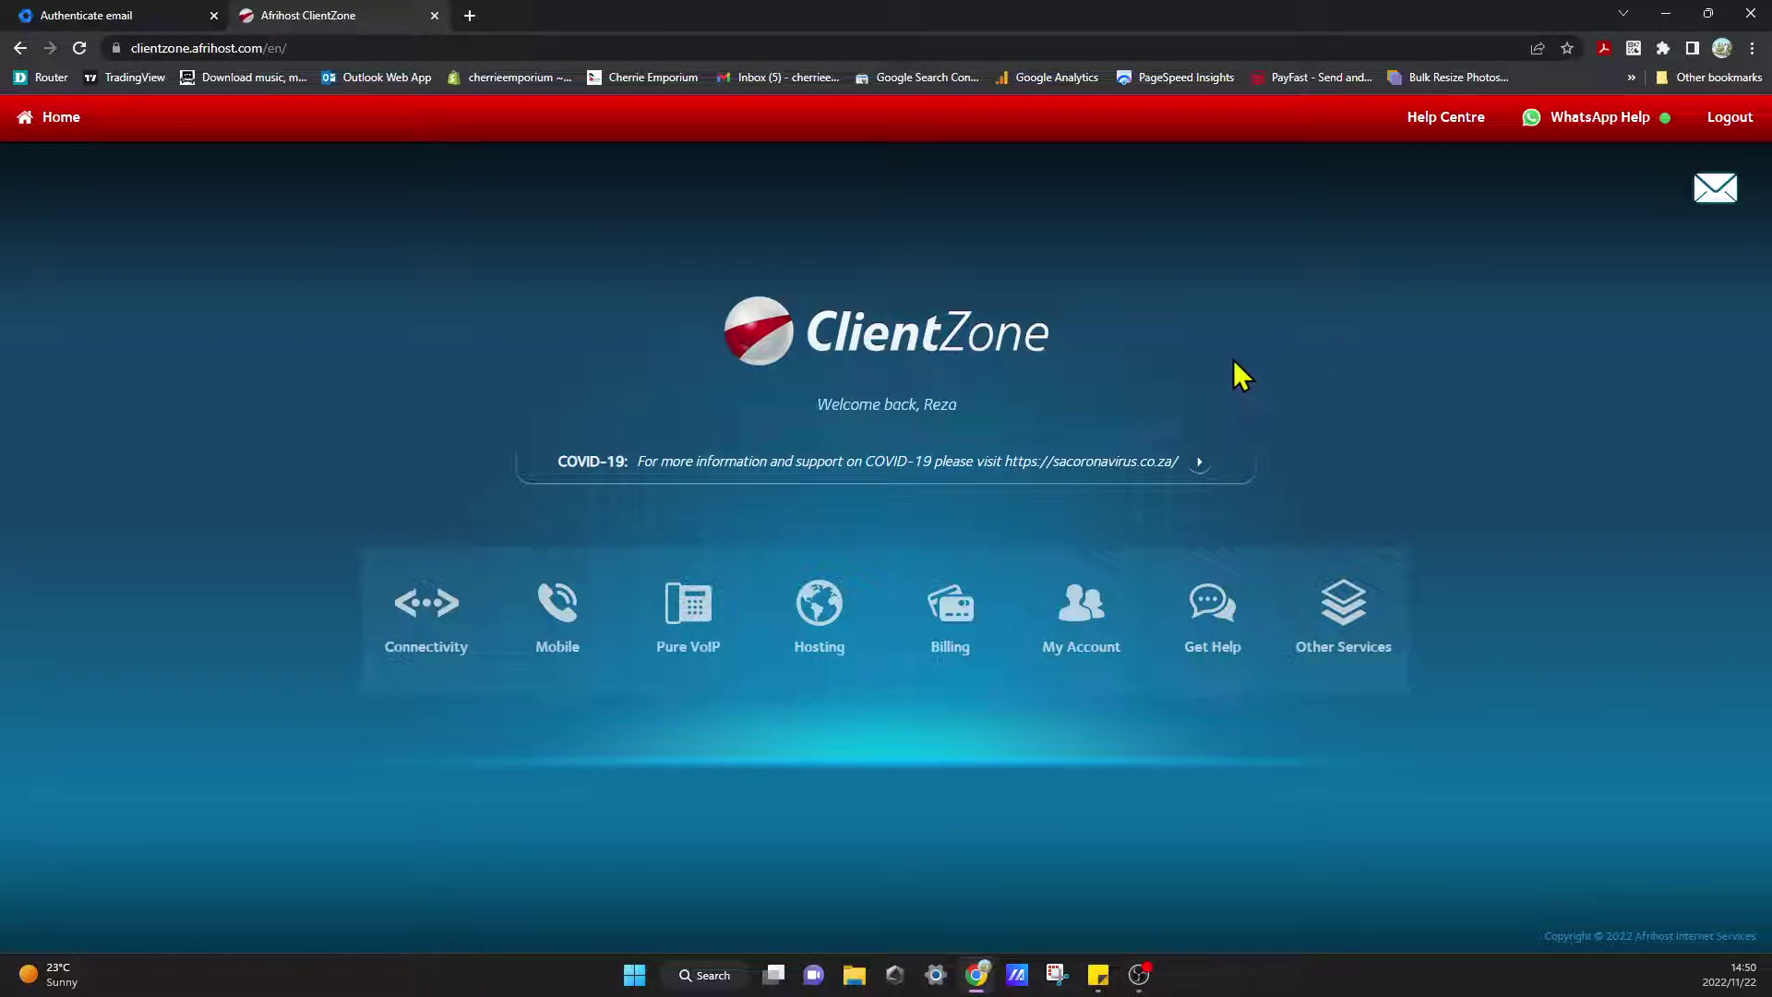
Open the DNS records of the dubaivisasouthafrica.co.za hosting package.
left_click(815, 667)
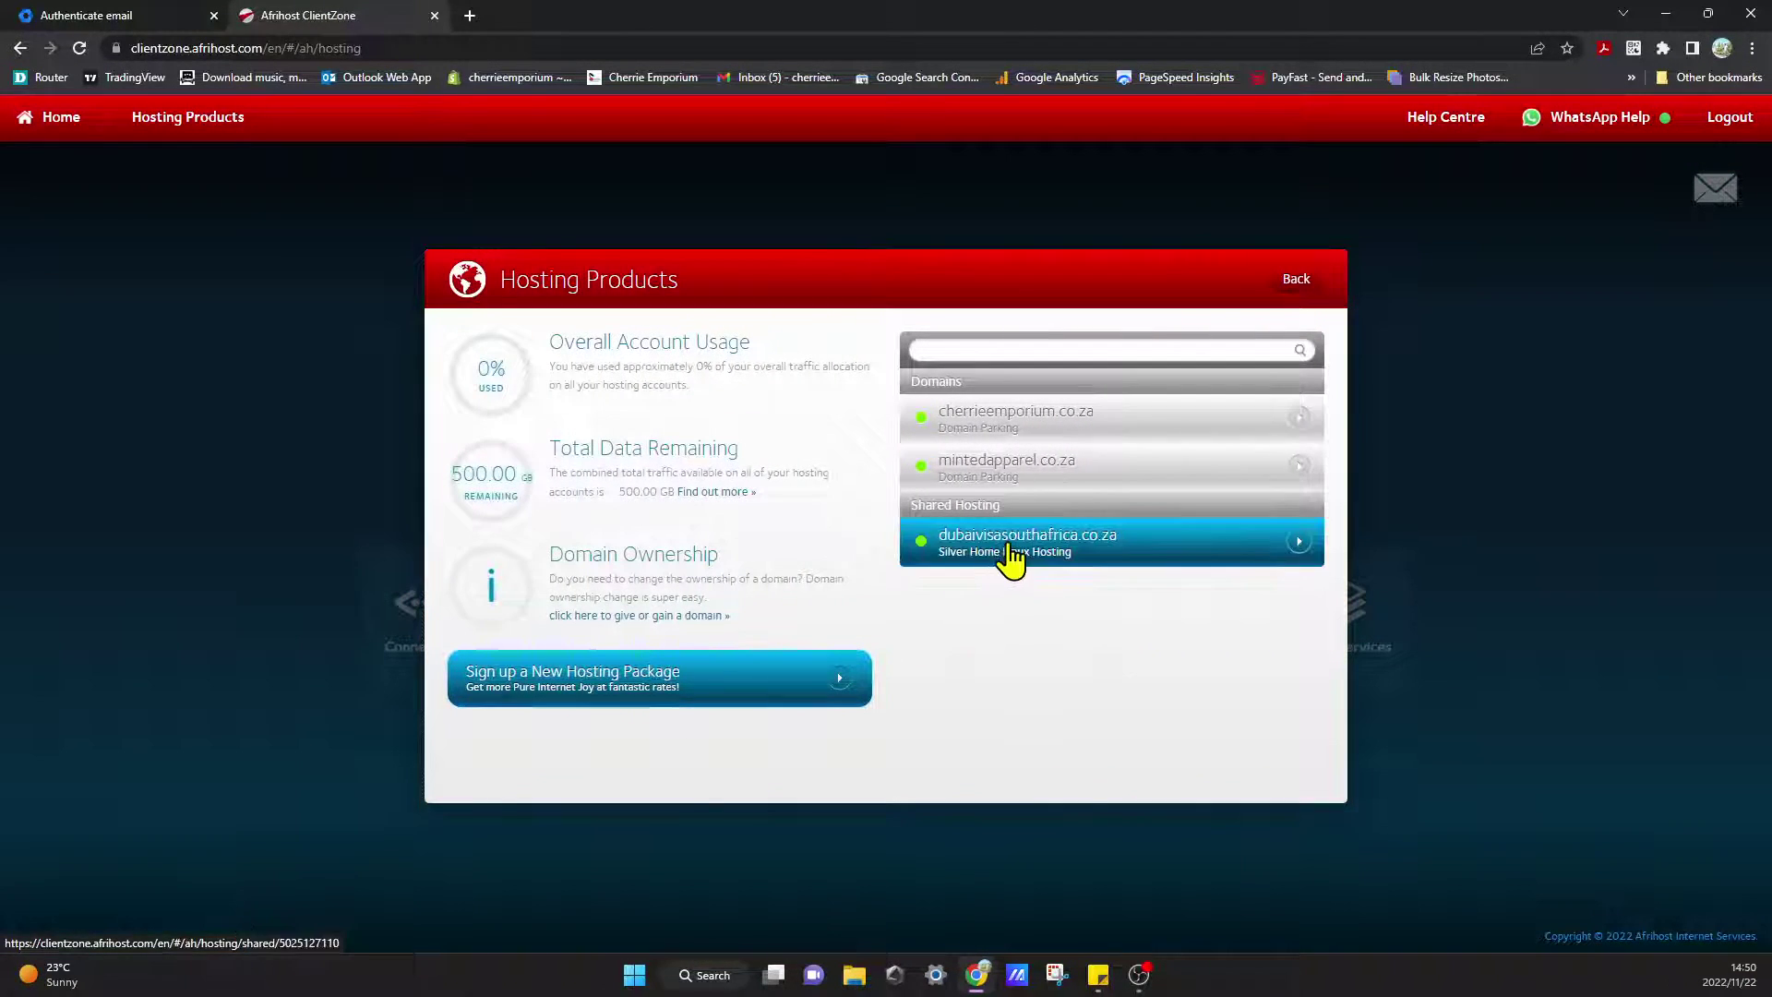
left_click(1009, 557)
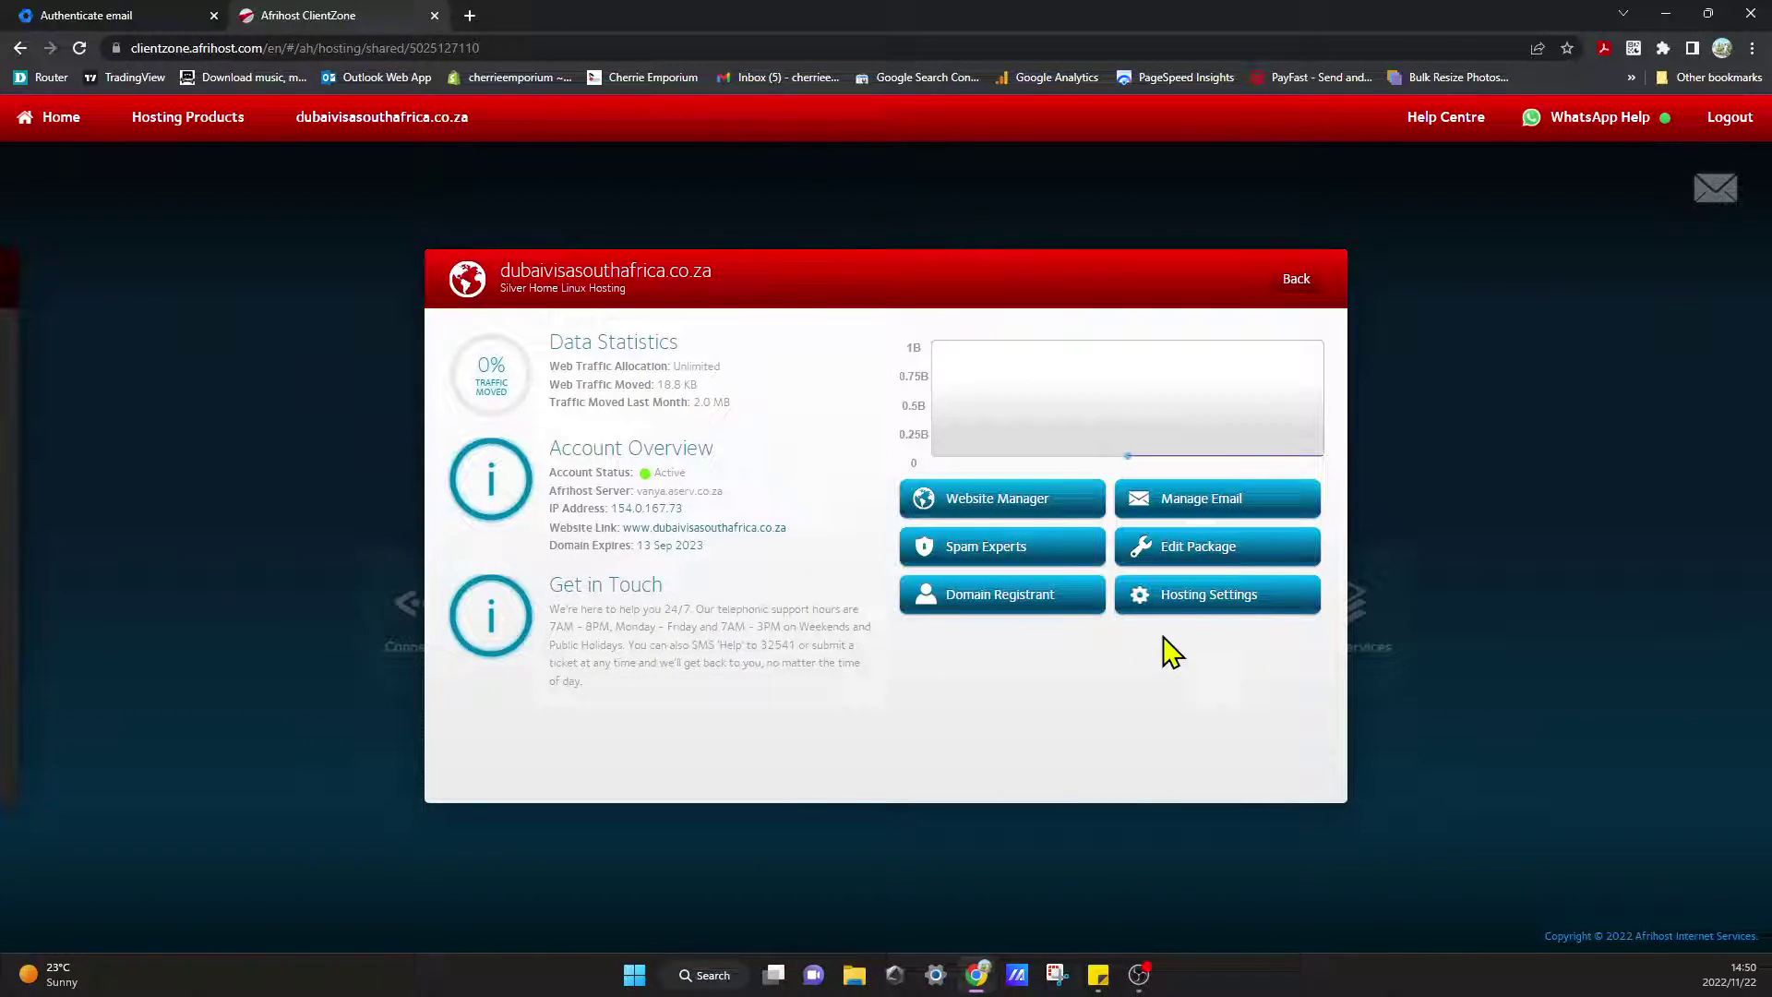
left_click(1195, 600)
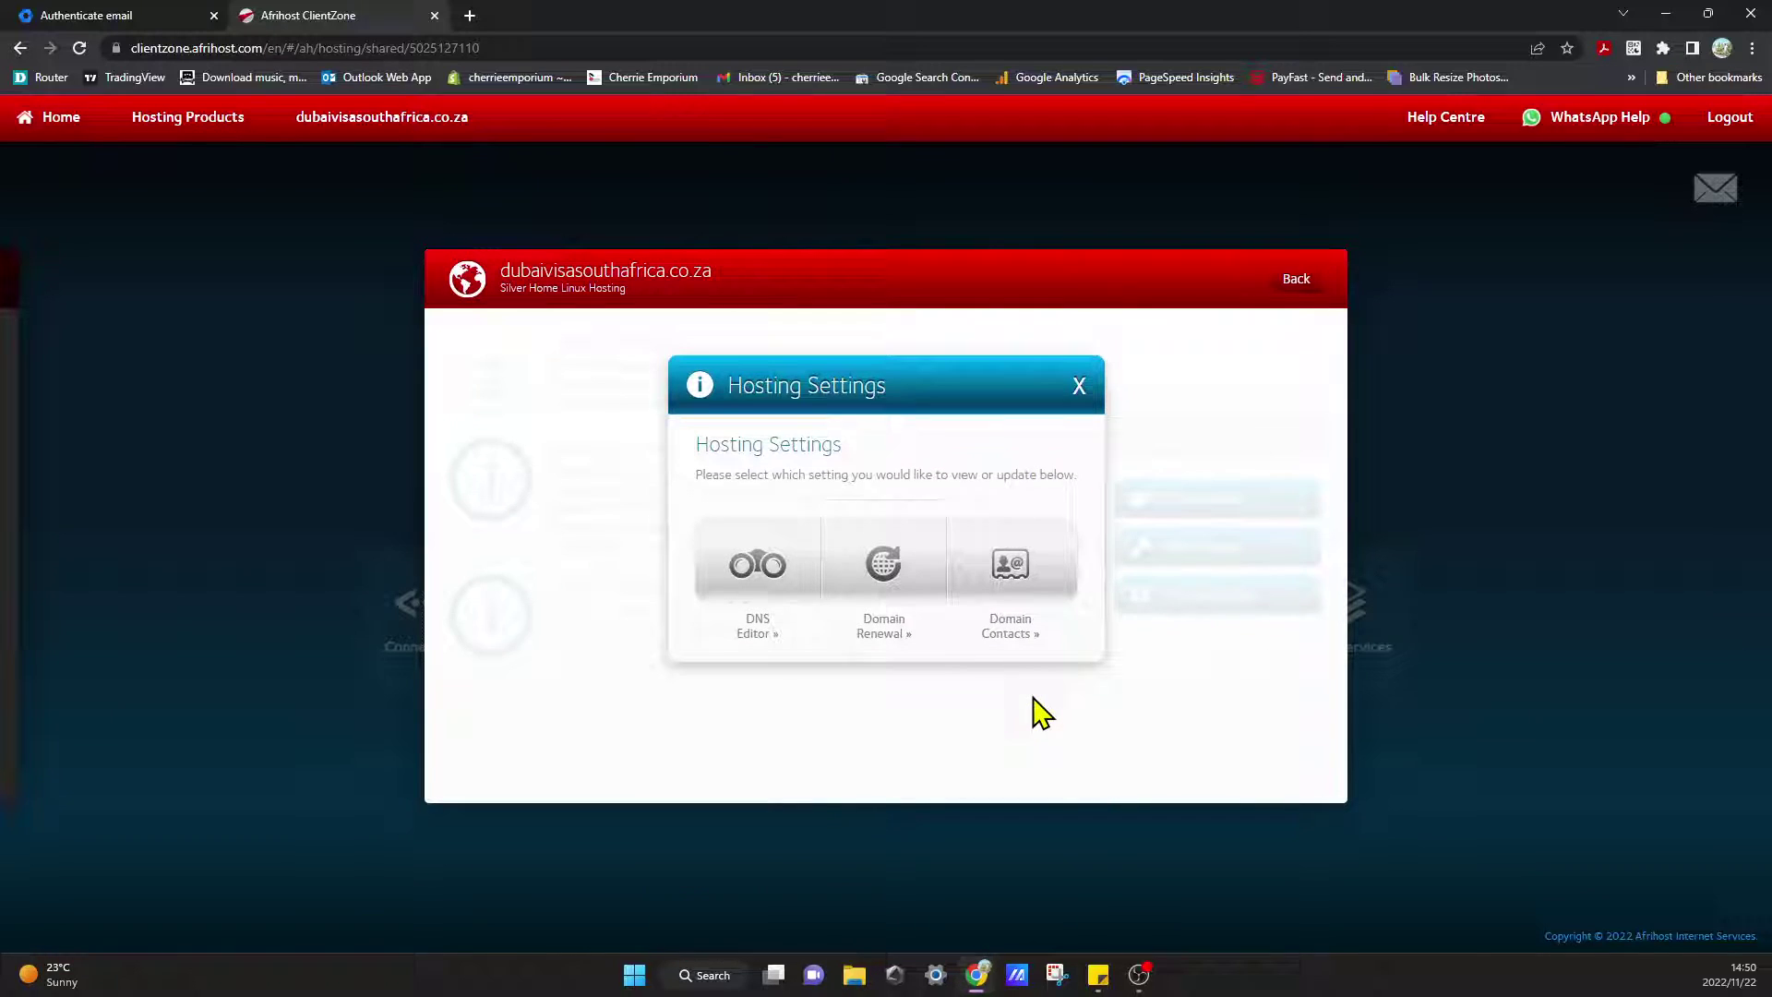
left_click(759, 595)
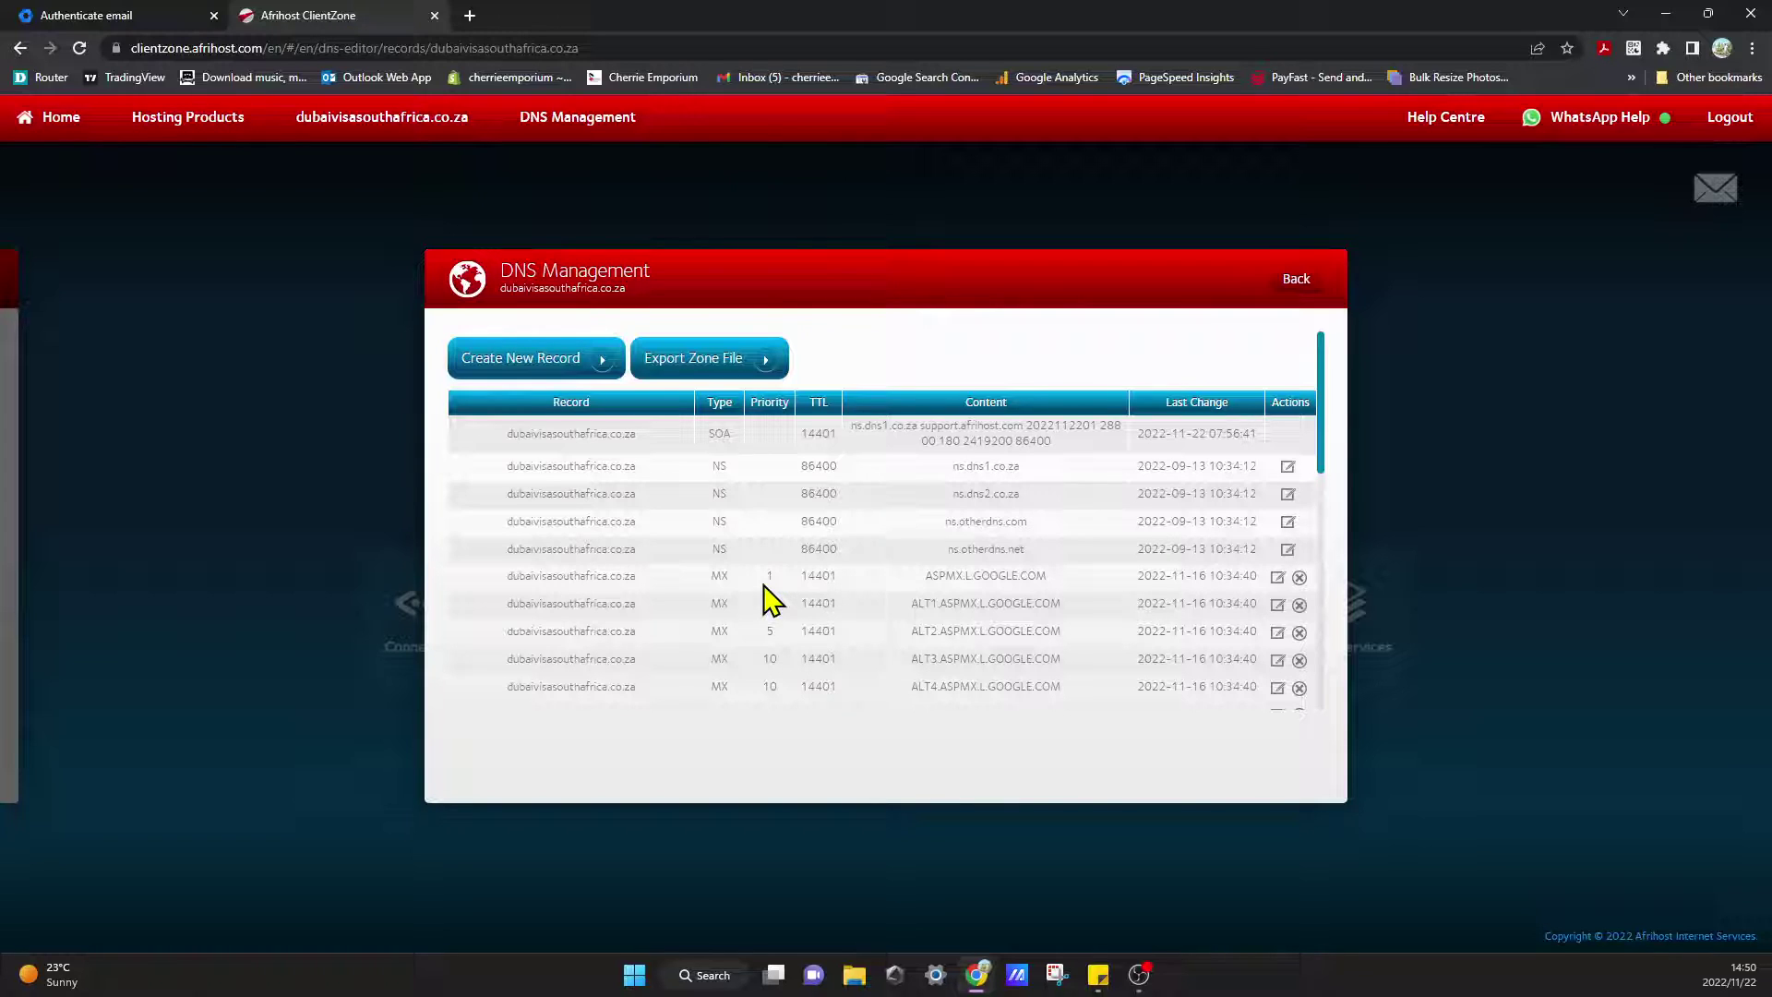
Review the DNS records table and start a Create New Record form.
scroll(769, 600, "down", 10)
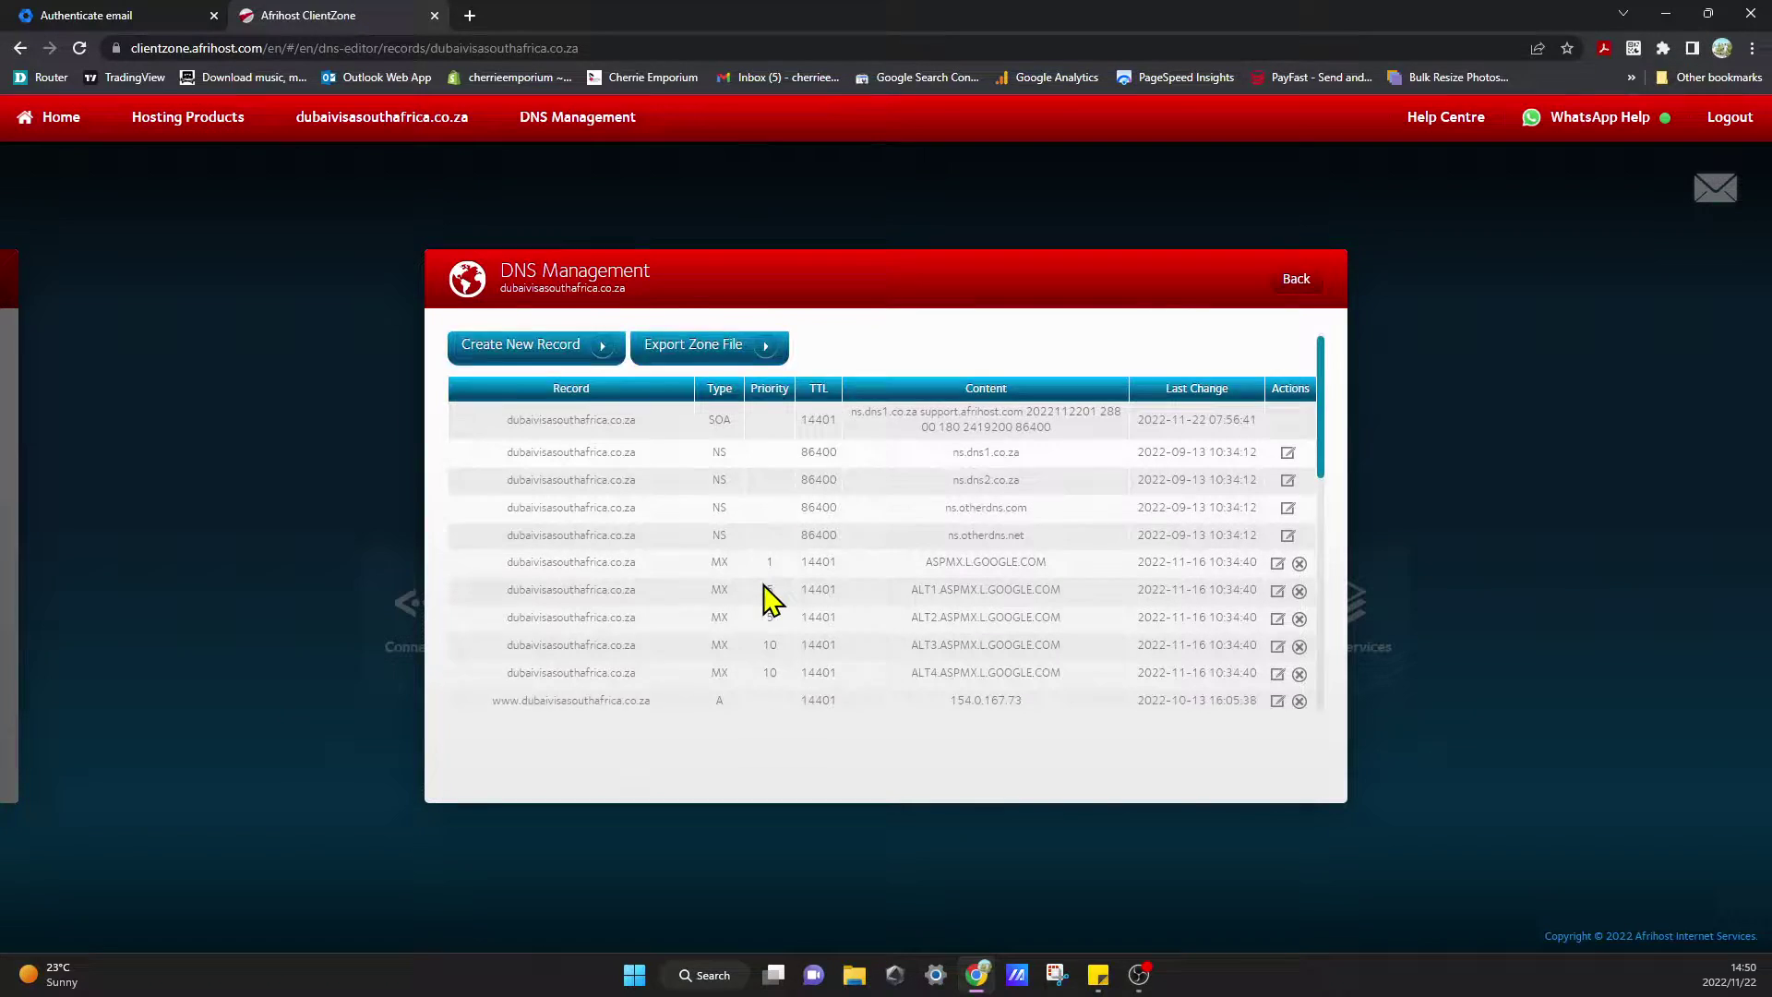
scroll(767, 598, "down", 2)
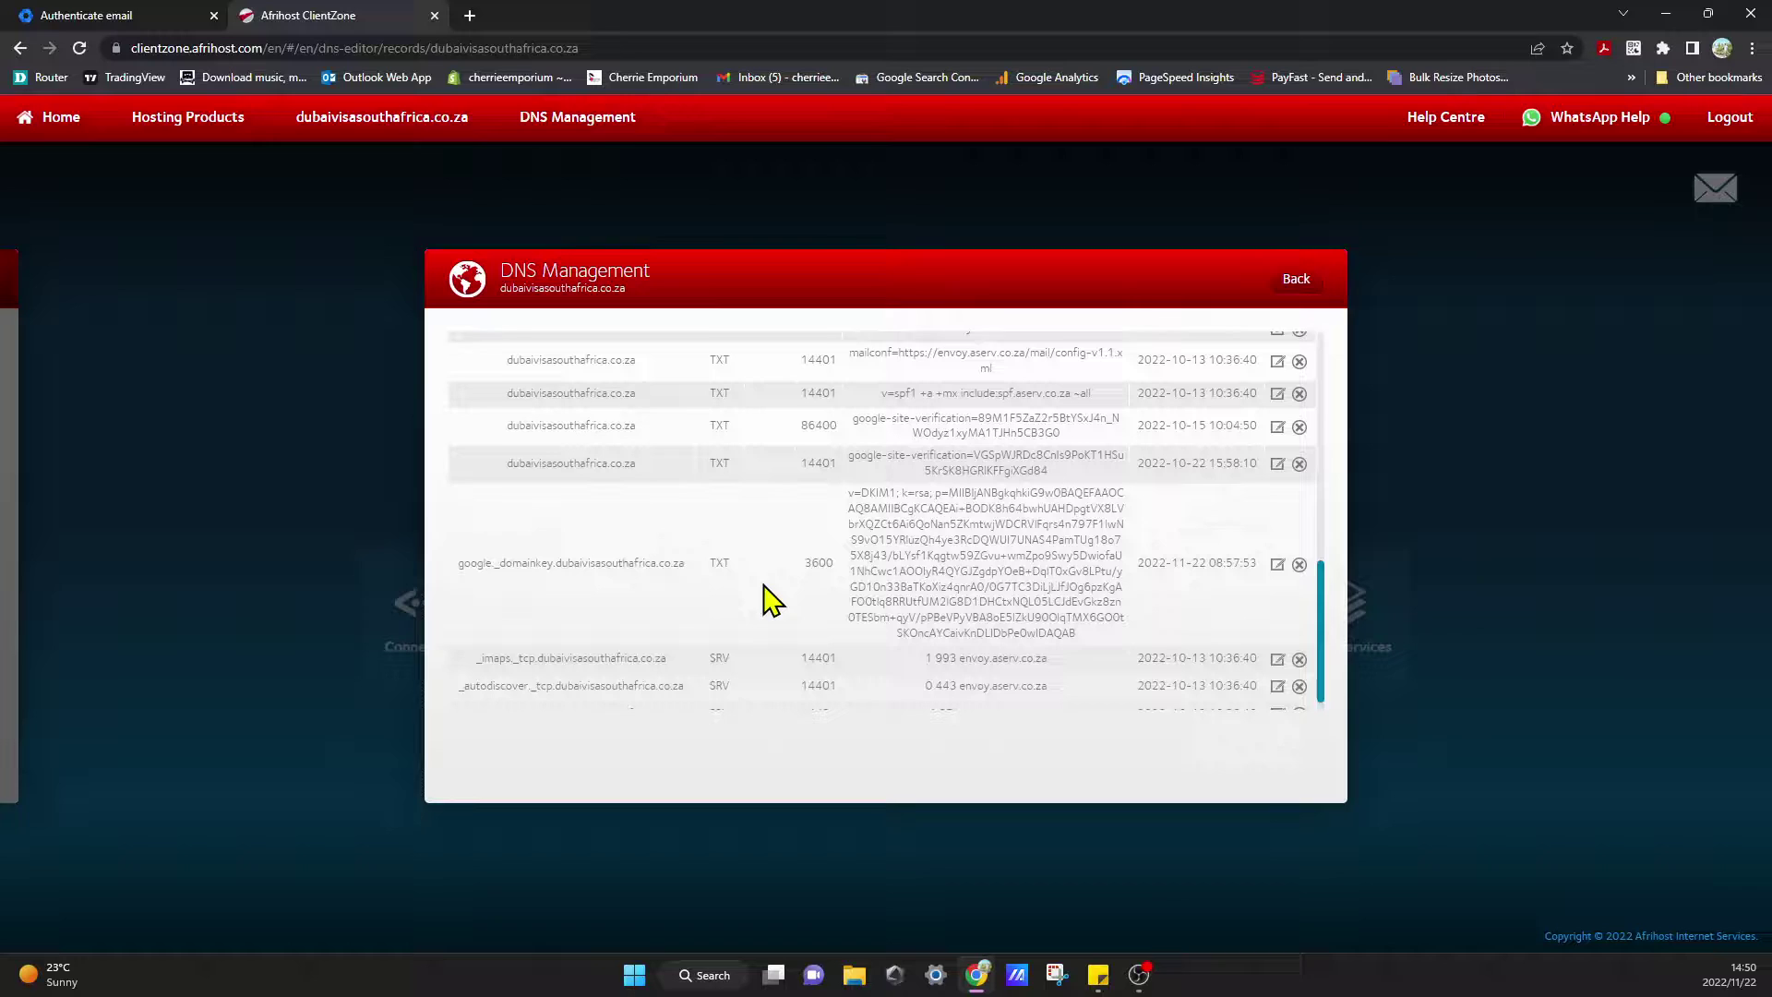
scroll(1183, 581, "up", 5)
scroll(1182, 582, "up", 5)
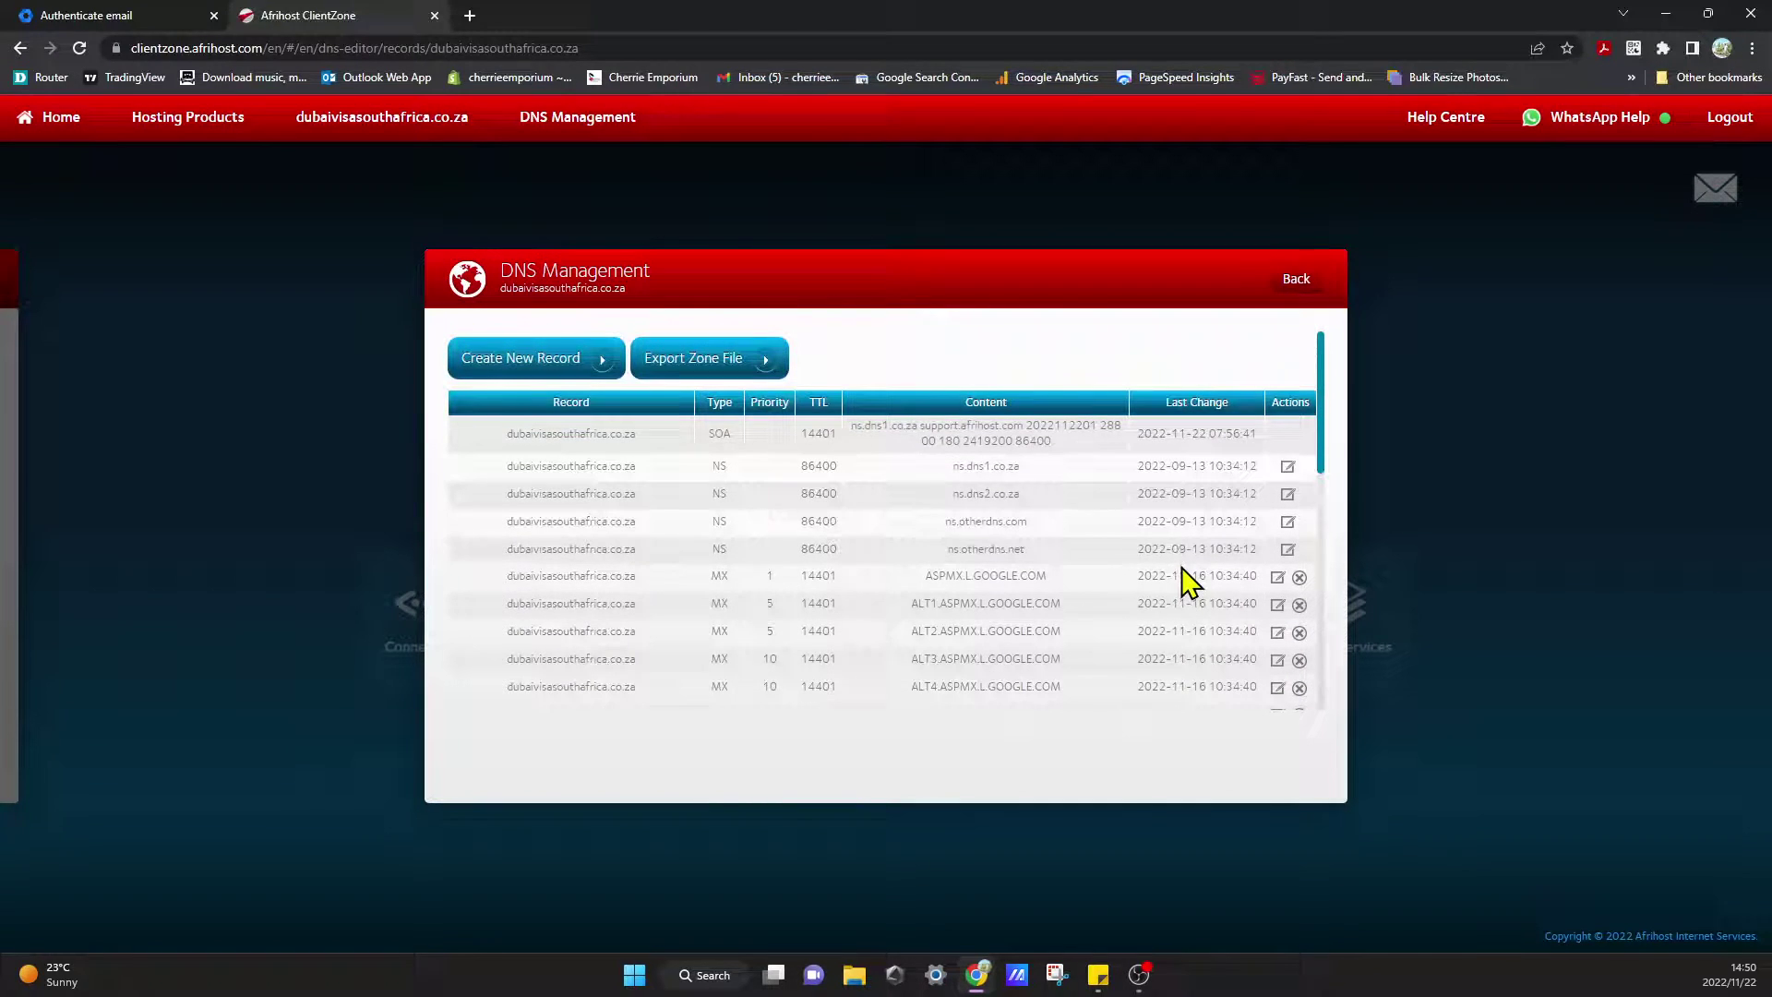
scroll(1098, 538, "down", 6)
scroll(1099, 538, "down", 5)
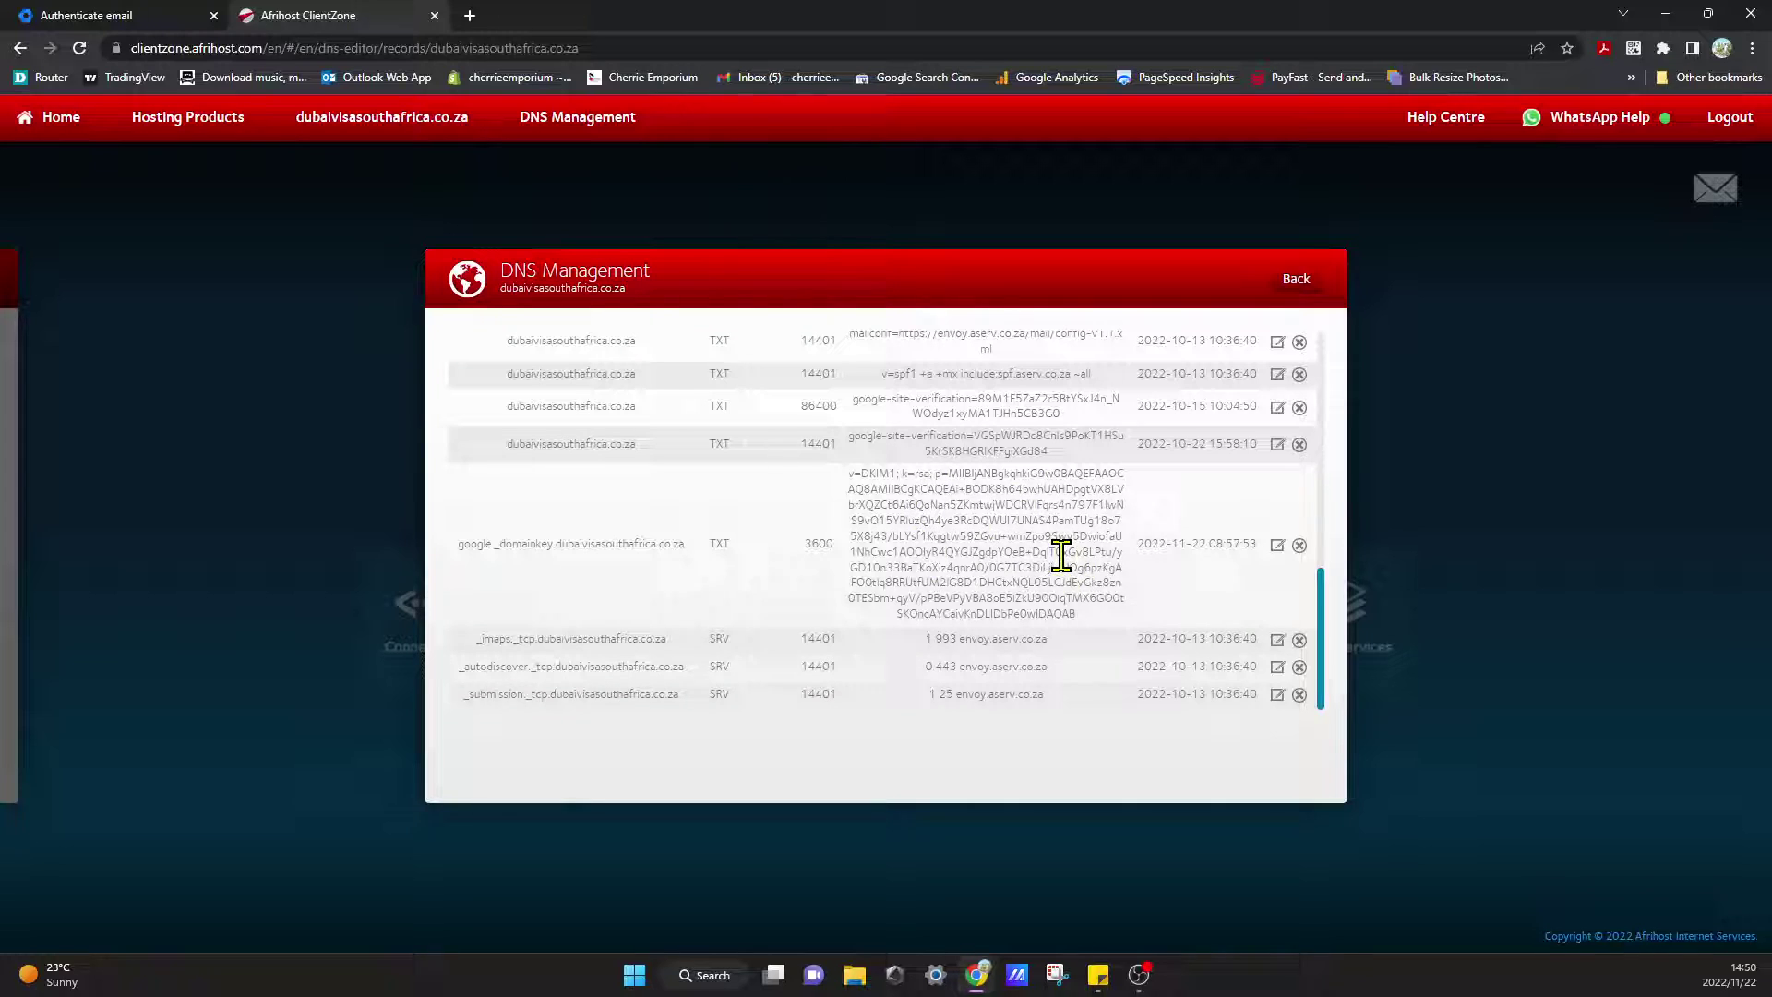
scroll(1159, 572, "up", 8)
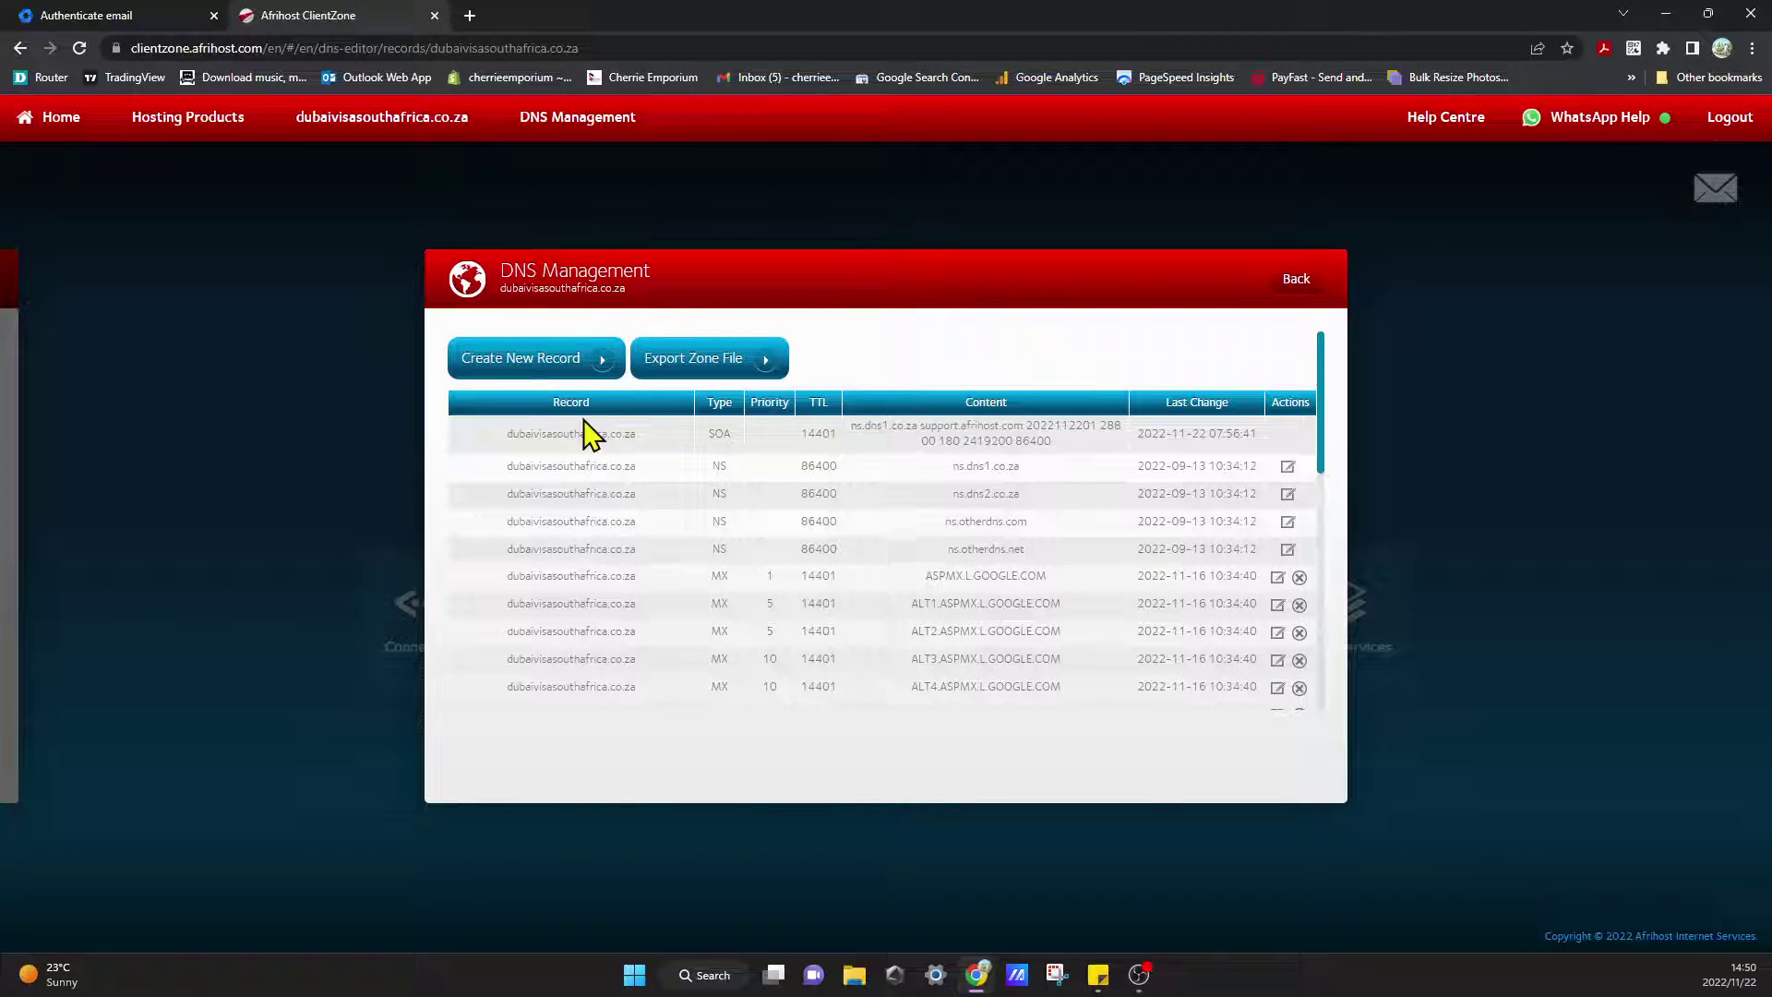
left_click(505, 358)
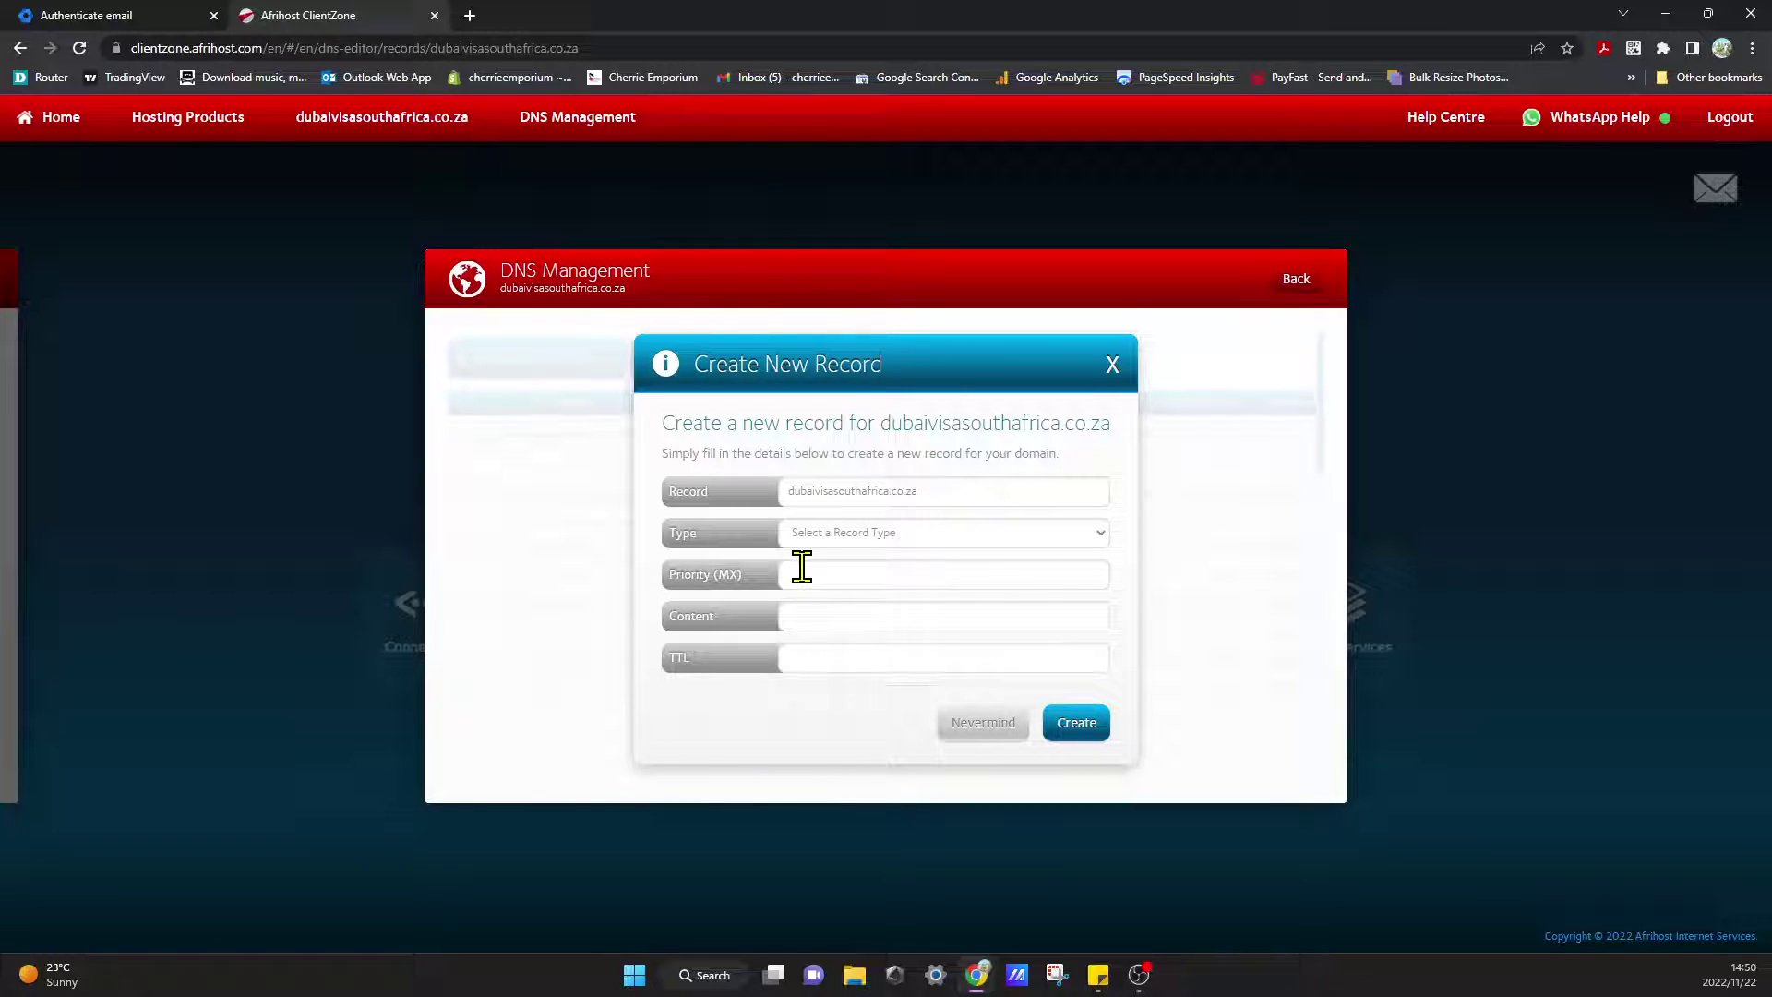
Set the new record type to TXT, then discard the form and scroll to the TXT records.
left_click(917, 531)
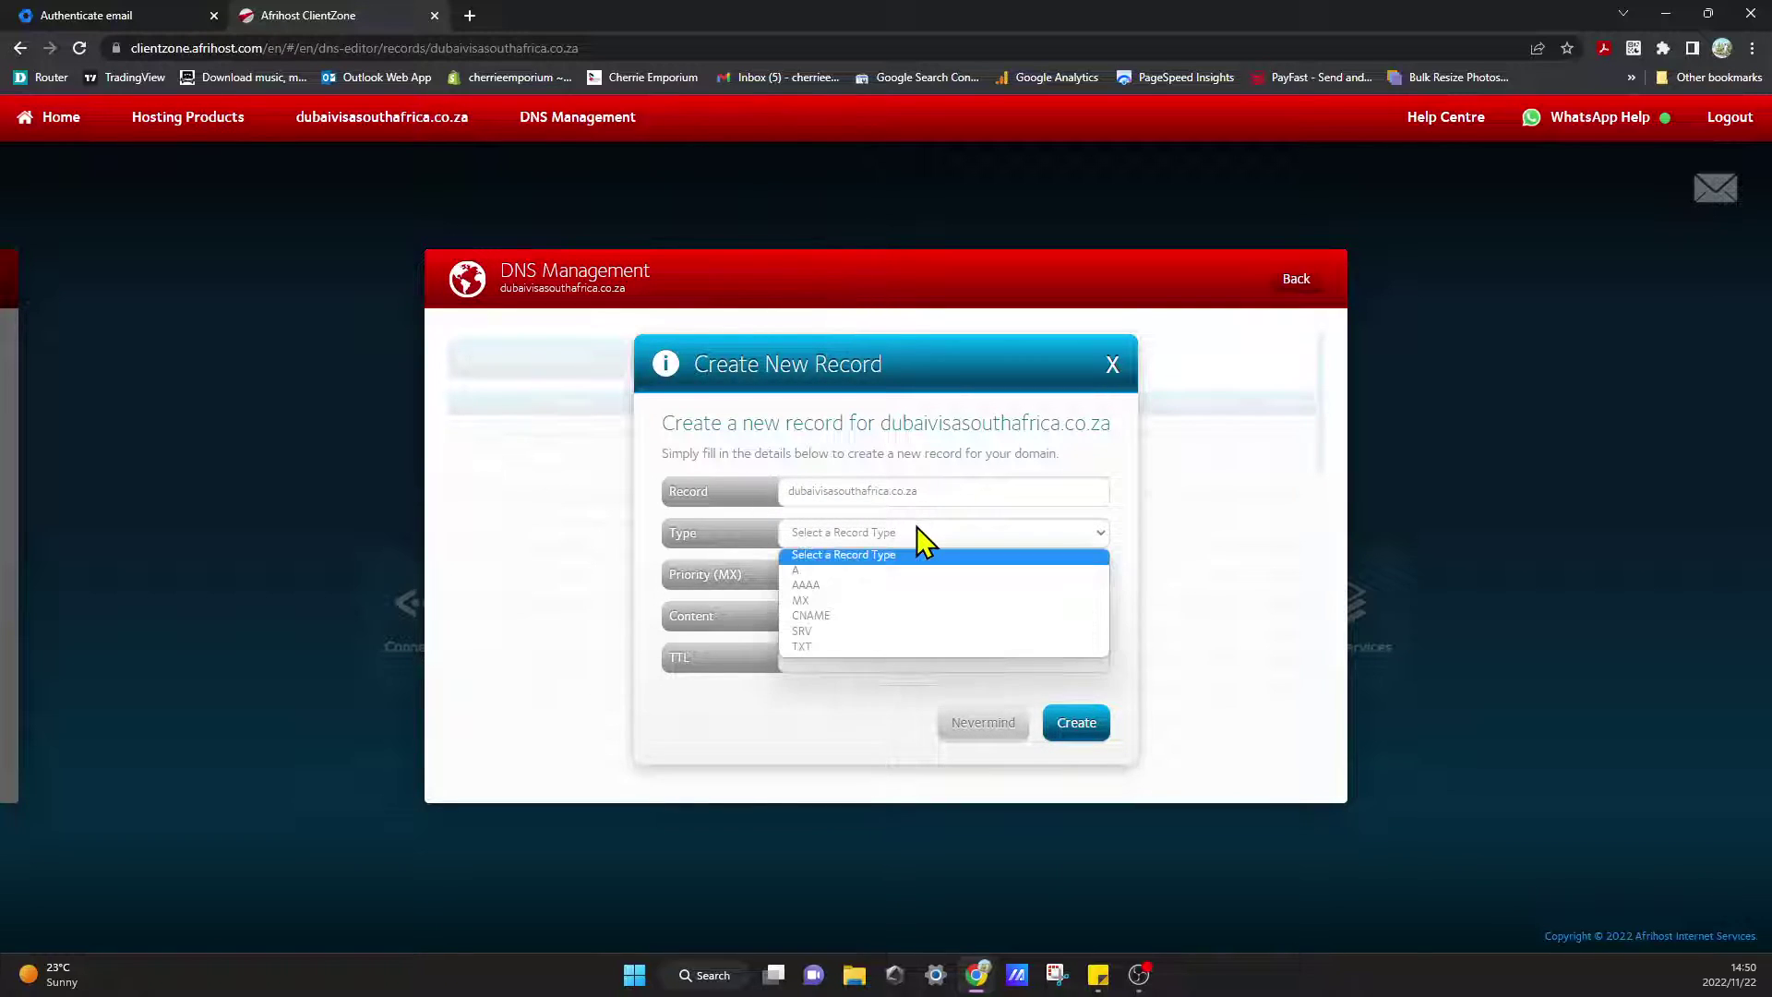
left_click(821, 647)
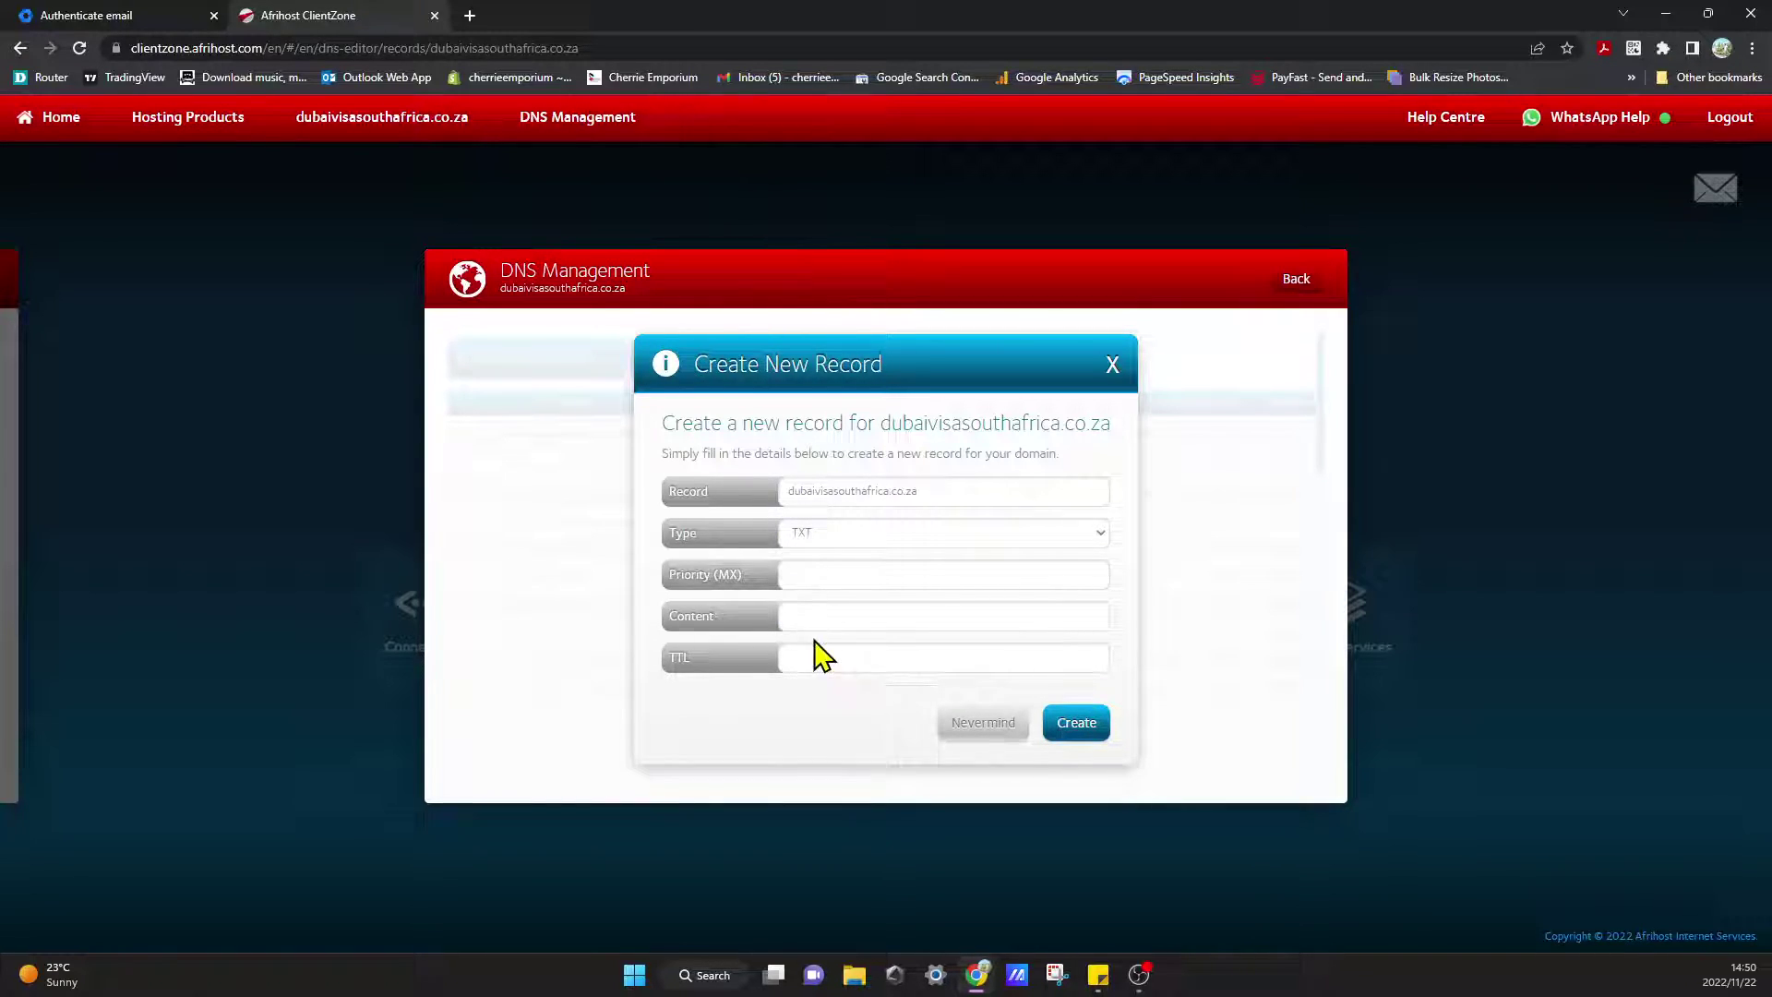
left_click(1112, 365)
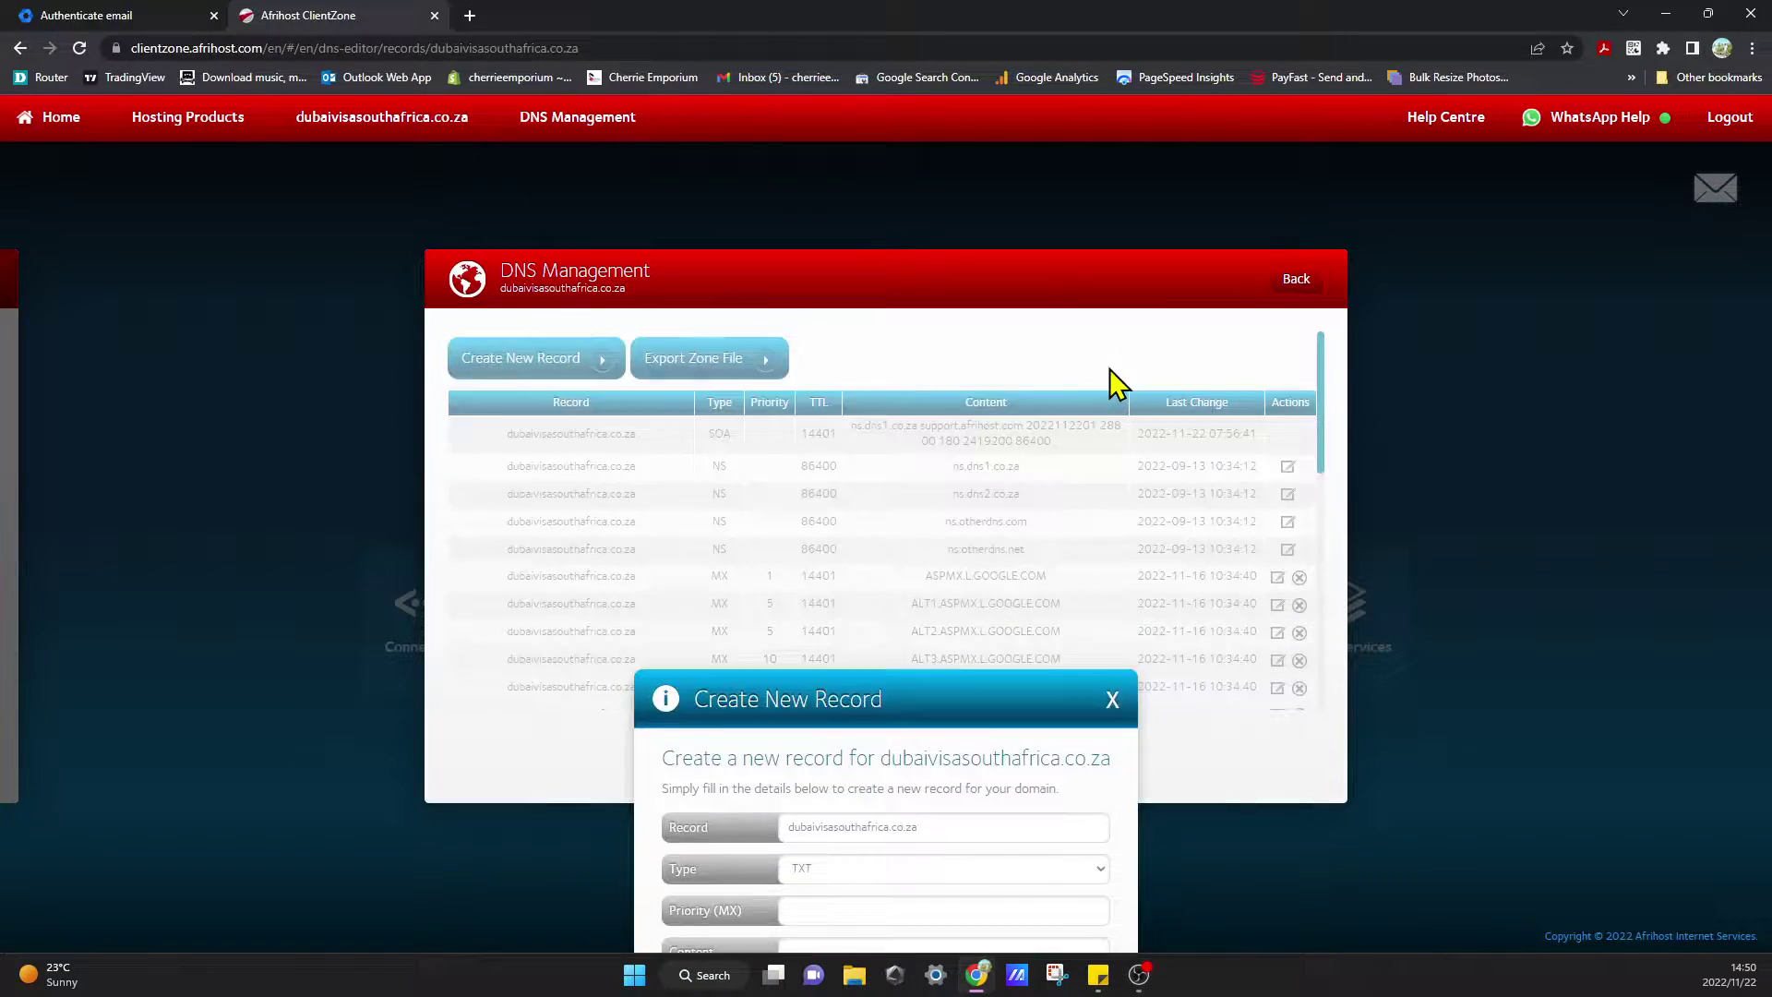
scroll(886, 614, "down", 3)
scroll(886, 617, "down", 3)
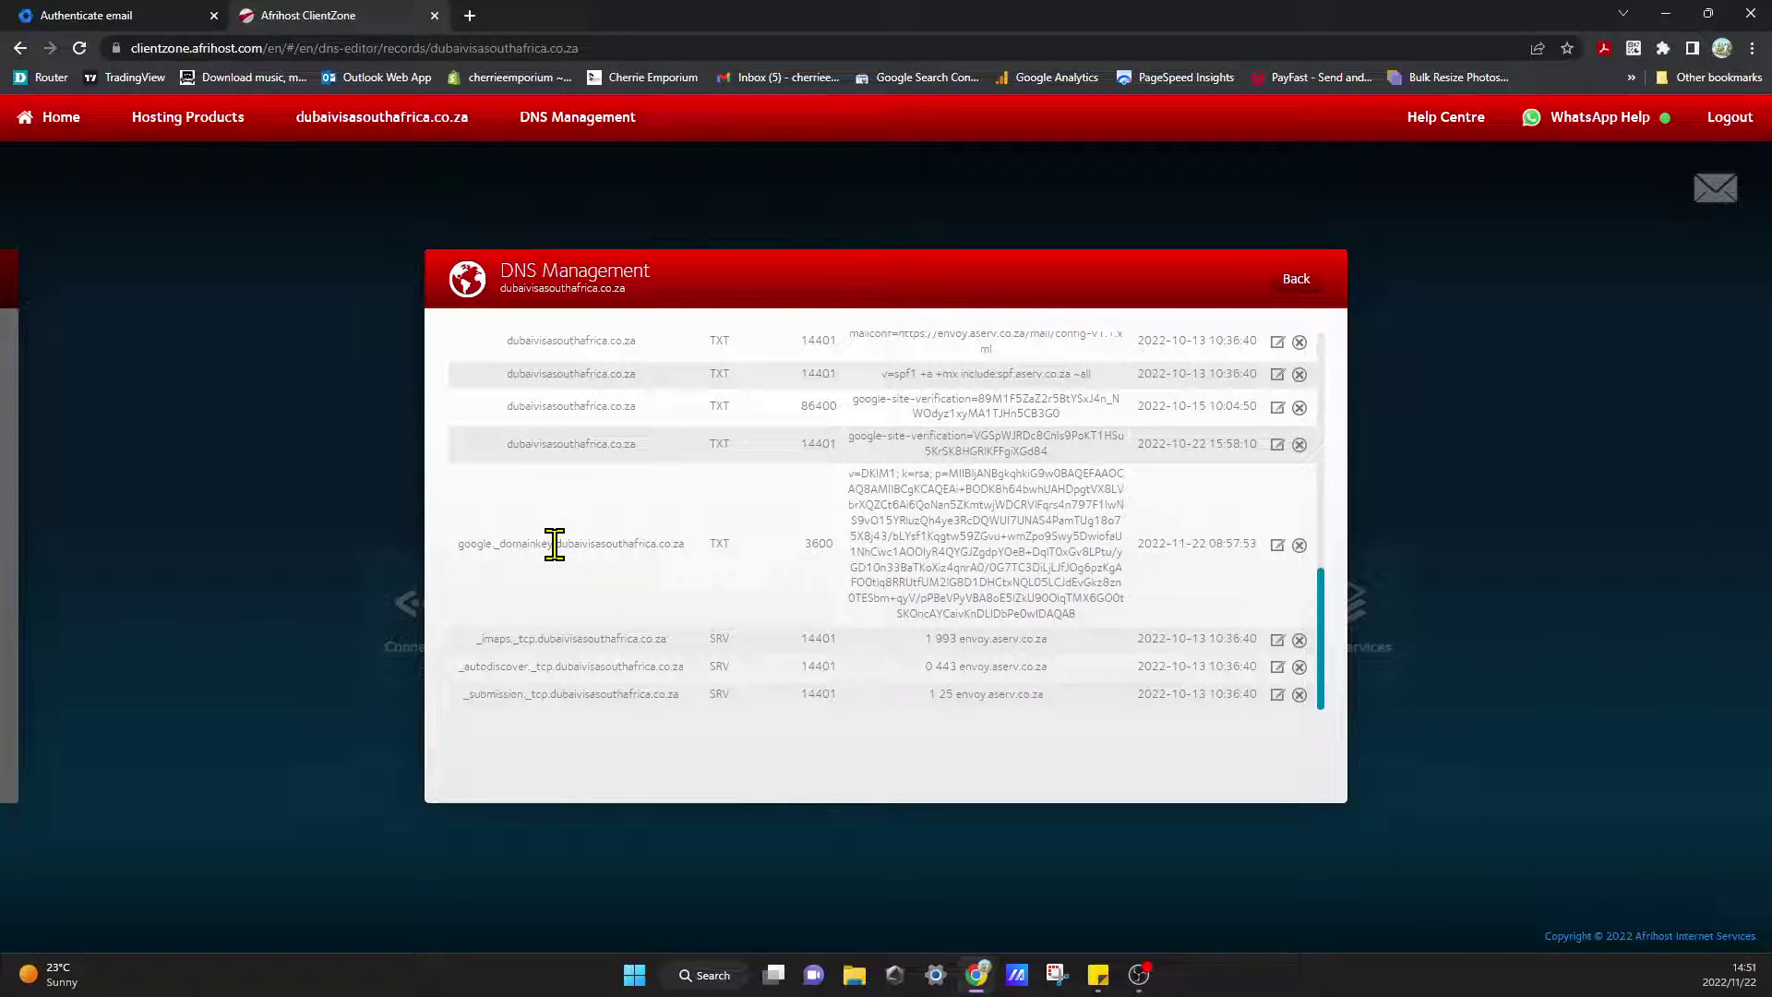
Compare the existing google._domainkey TXT record against the DKIM value in Google Admin.
left_click_drag(554, 544, 455, 546)
left_click(545, 579)
left_click_drag(1326, 621, 1365, 643)
left_click(55, 19)
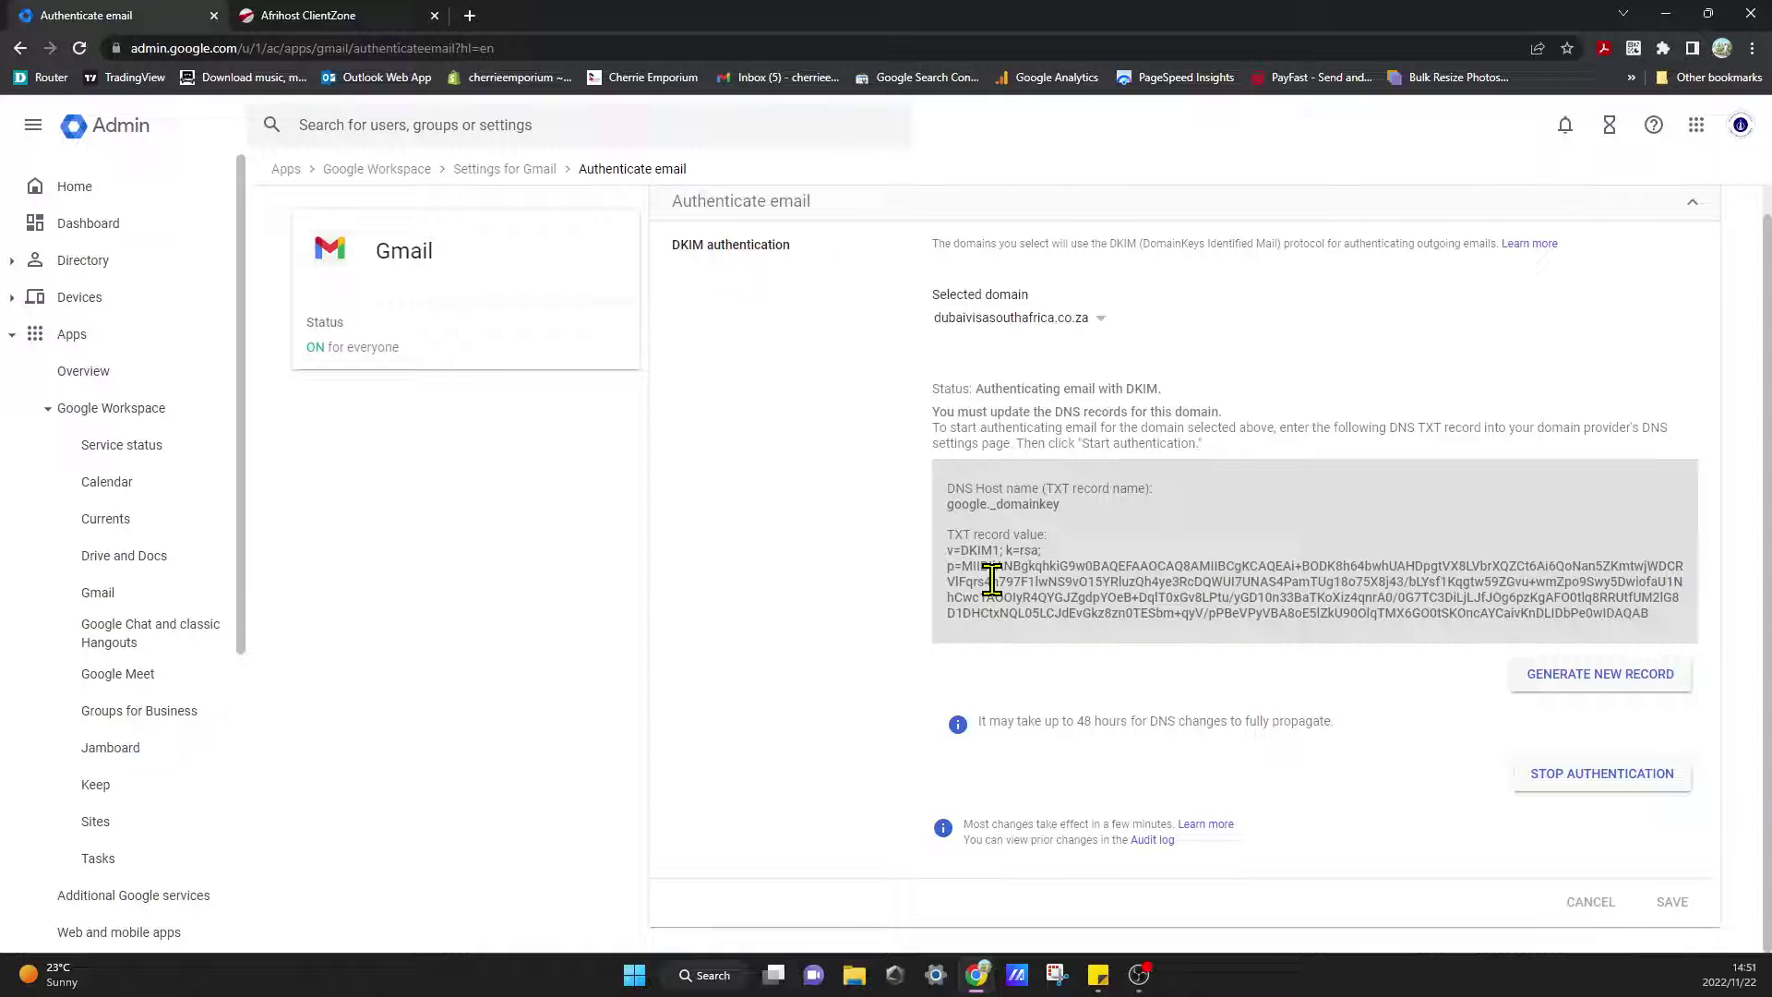
left_click(365, 16)
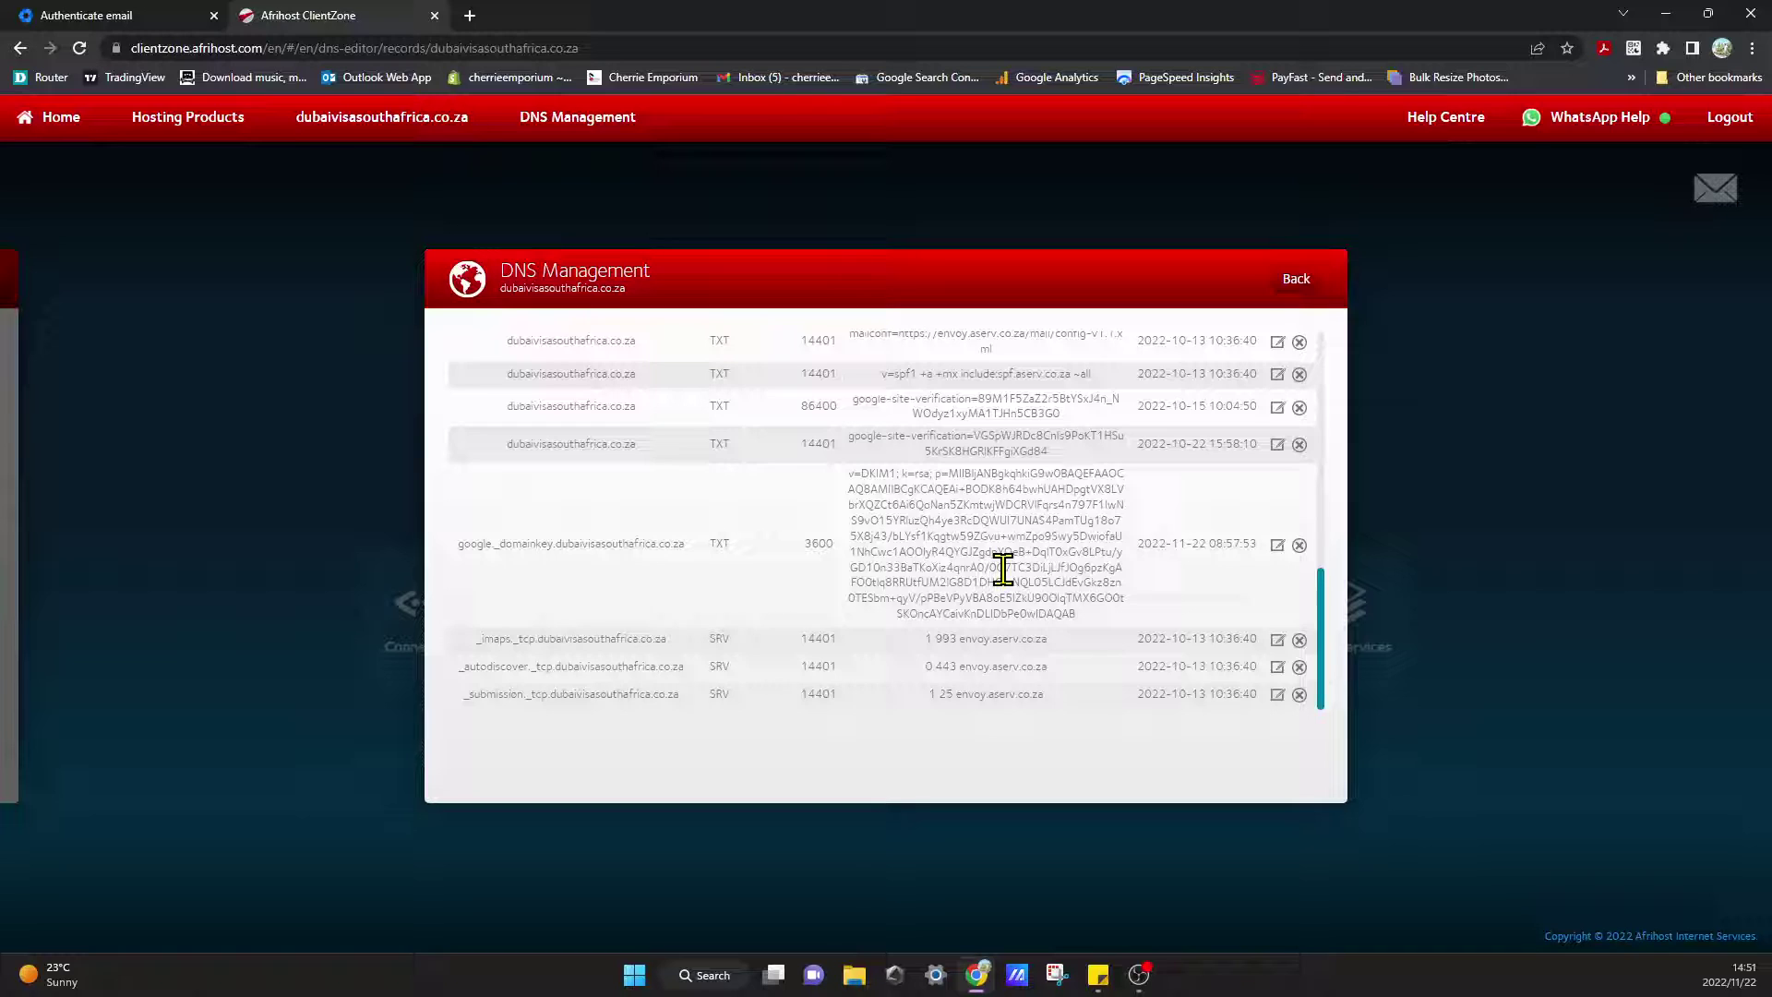
Return from the DNS records list to the dubaivisasouthafrica.co.za hosting overview.
scroll(1003, 567, "up", 10)
scroll(1002, 568, "down", 10)
scroll(1076, 566, "up", 10)
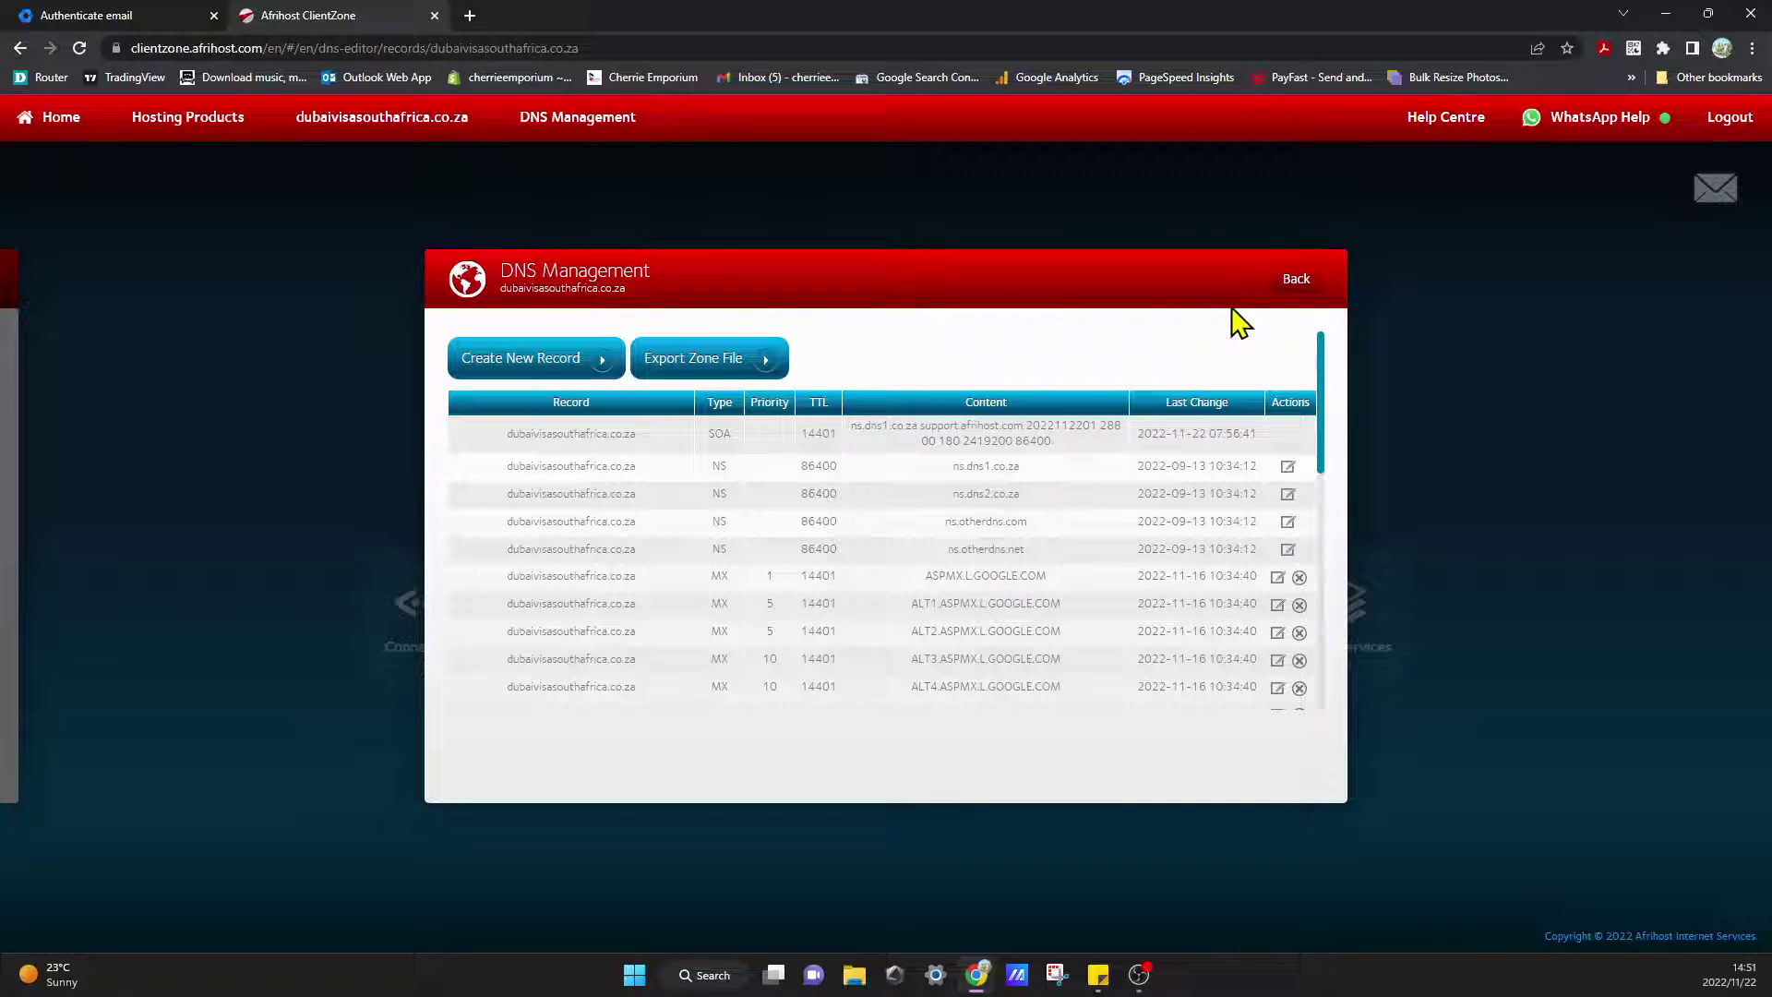
left_click(1295, 279)
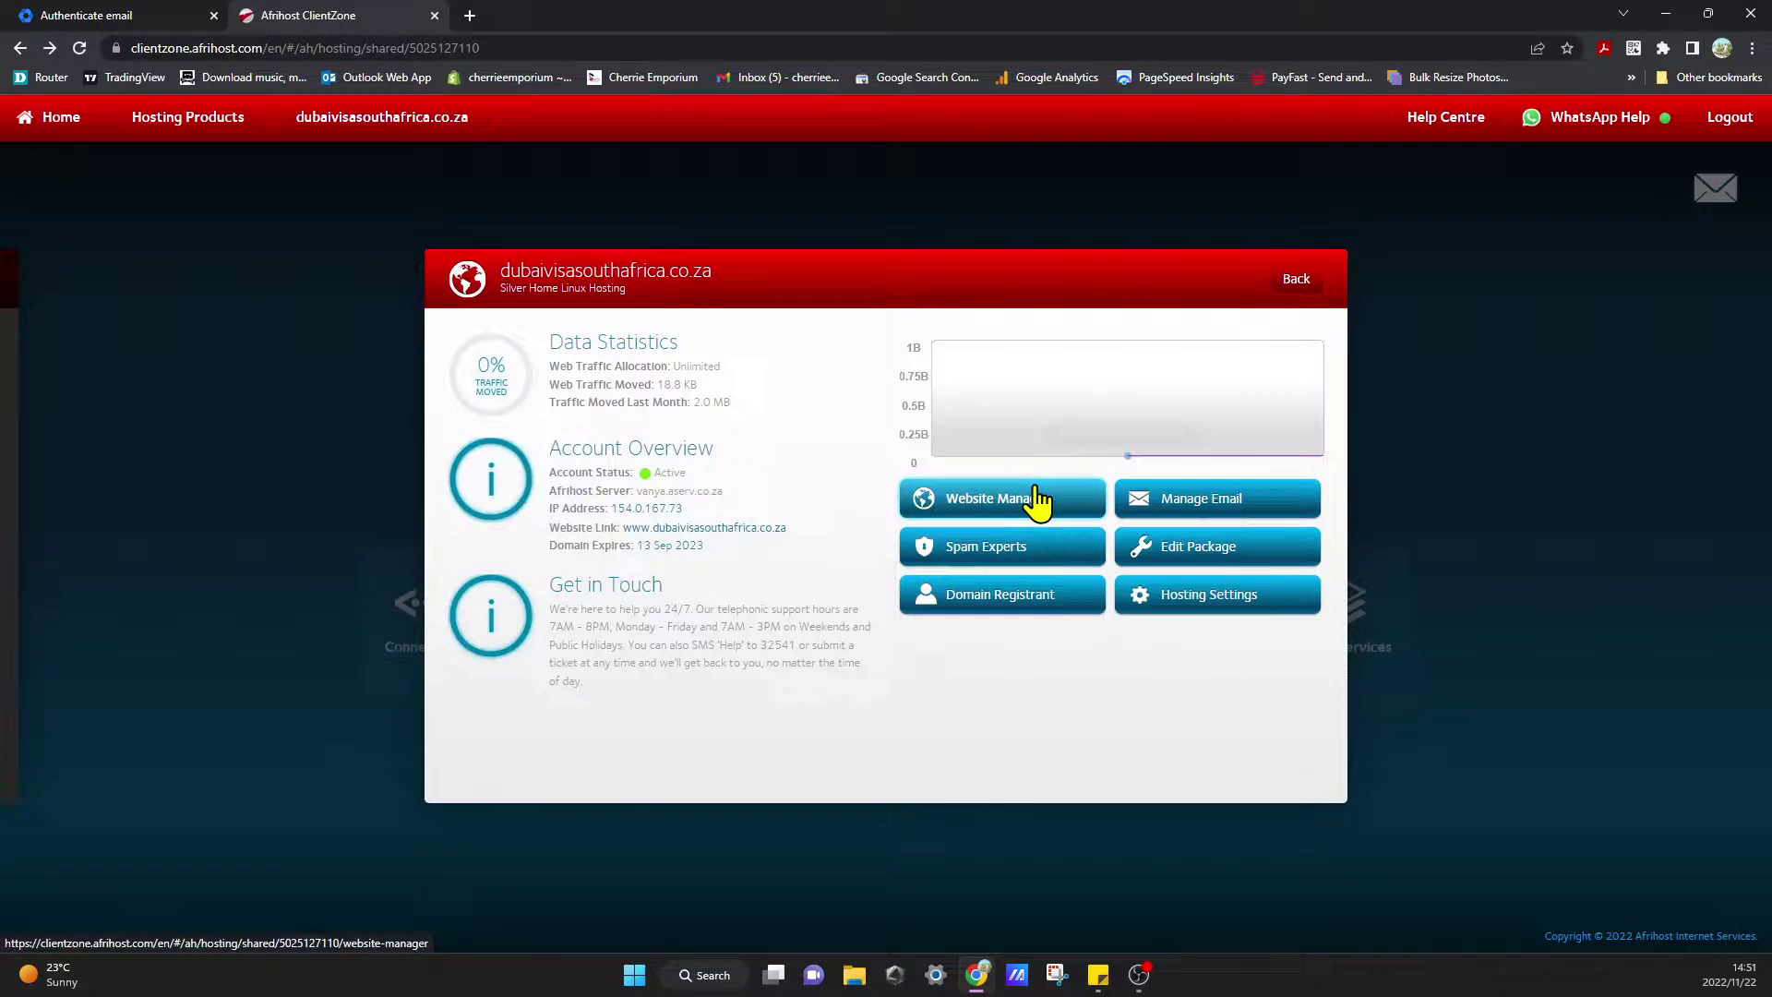
In Google Admin, reopen Gmail settings and its Authenticate email (DKIM) page.
left_click(81, 16)
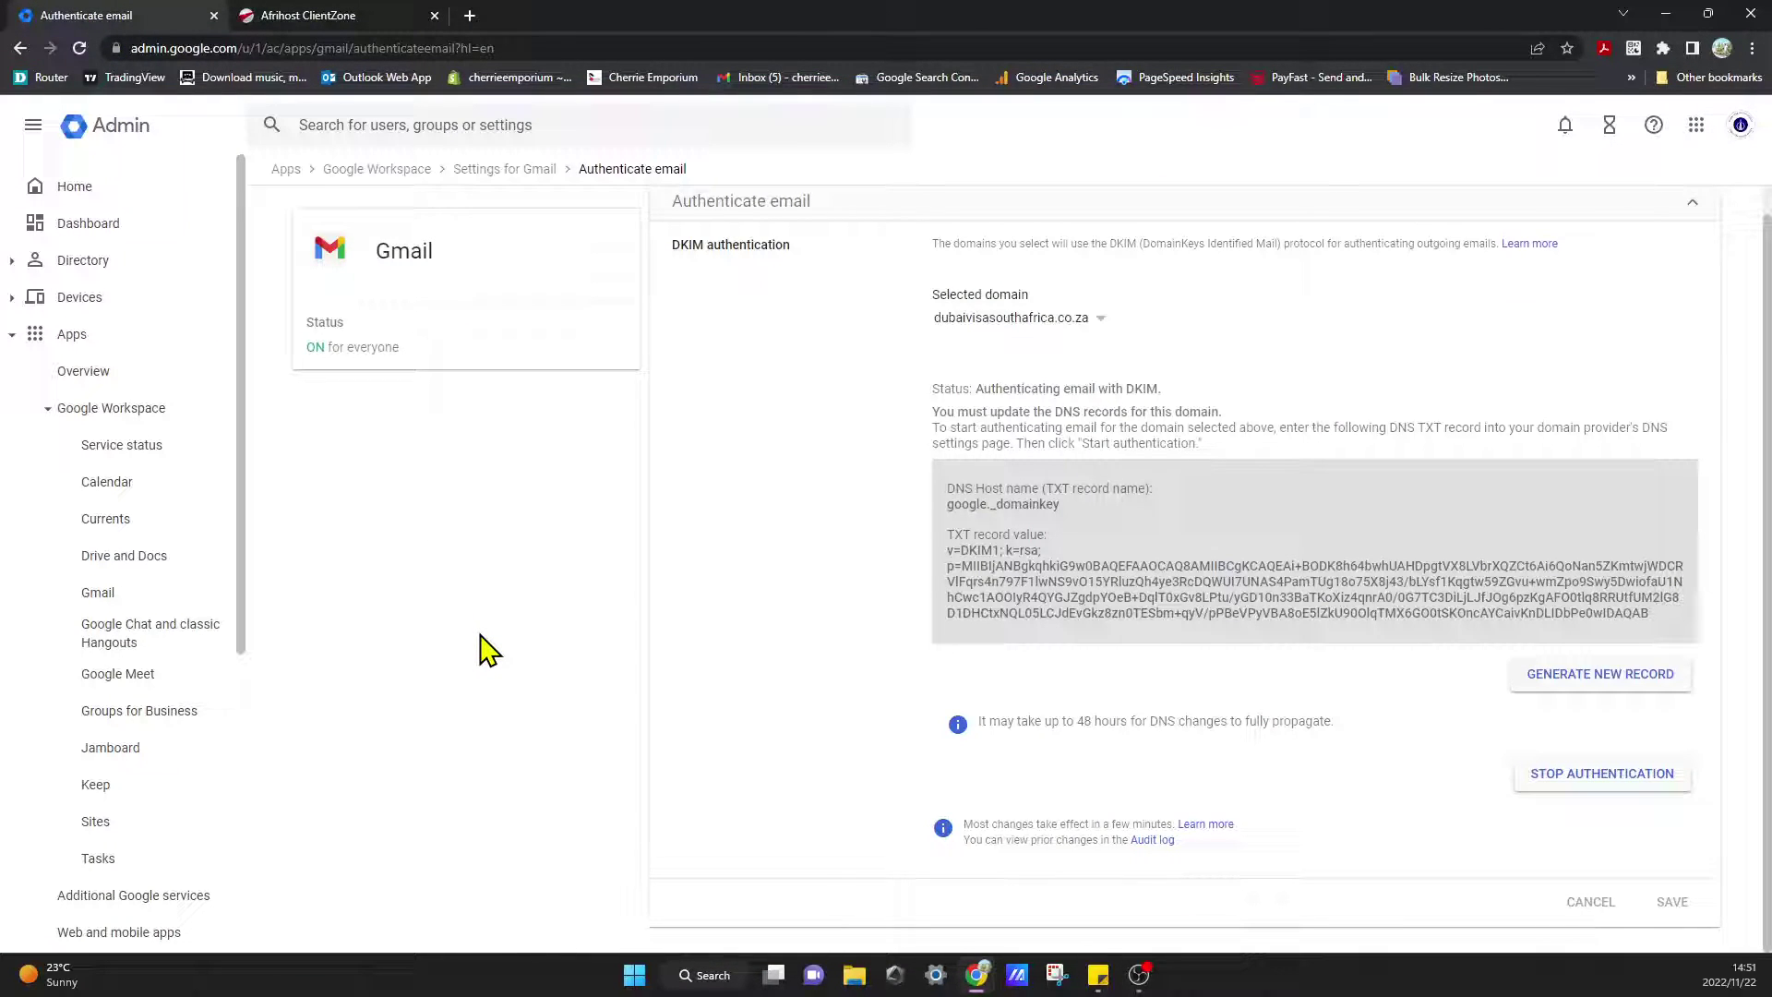
left_click(97, 338)
left_click(112, 349)
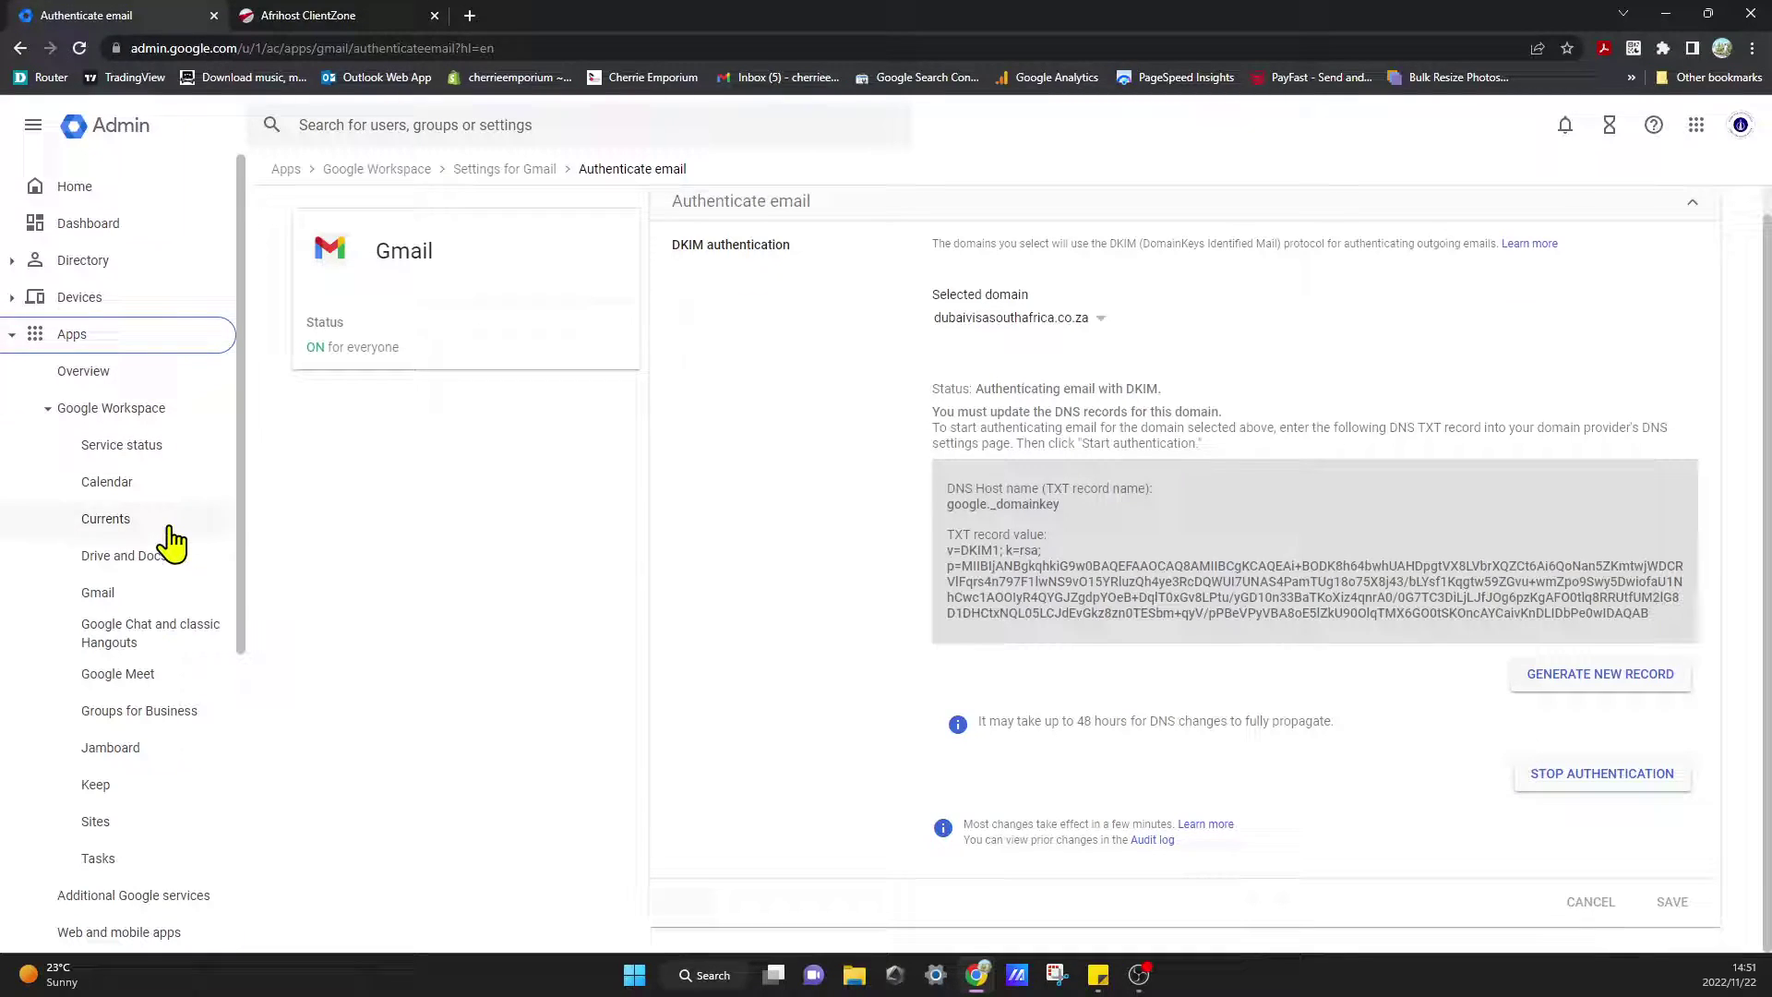
left_click(140, 595)
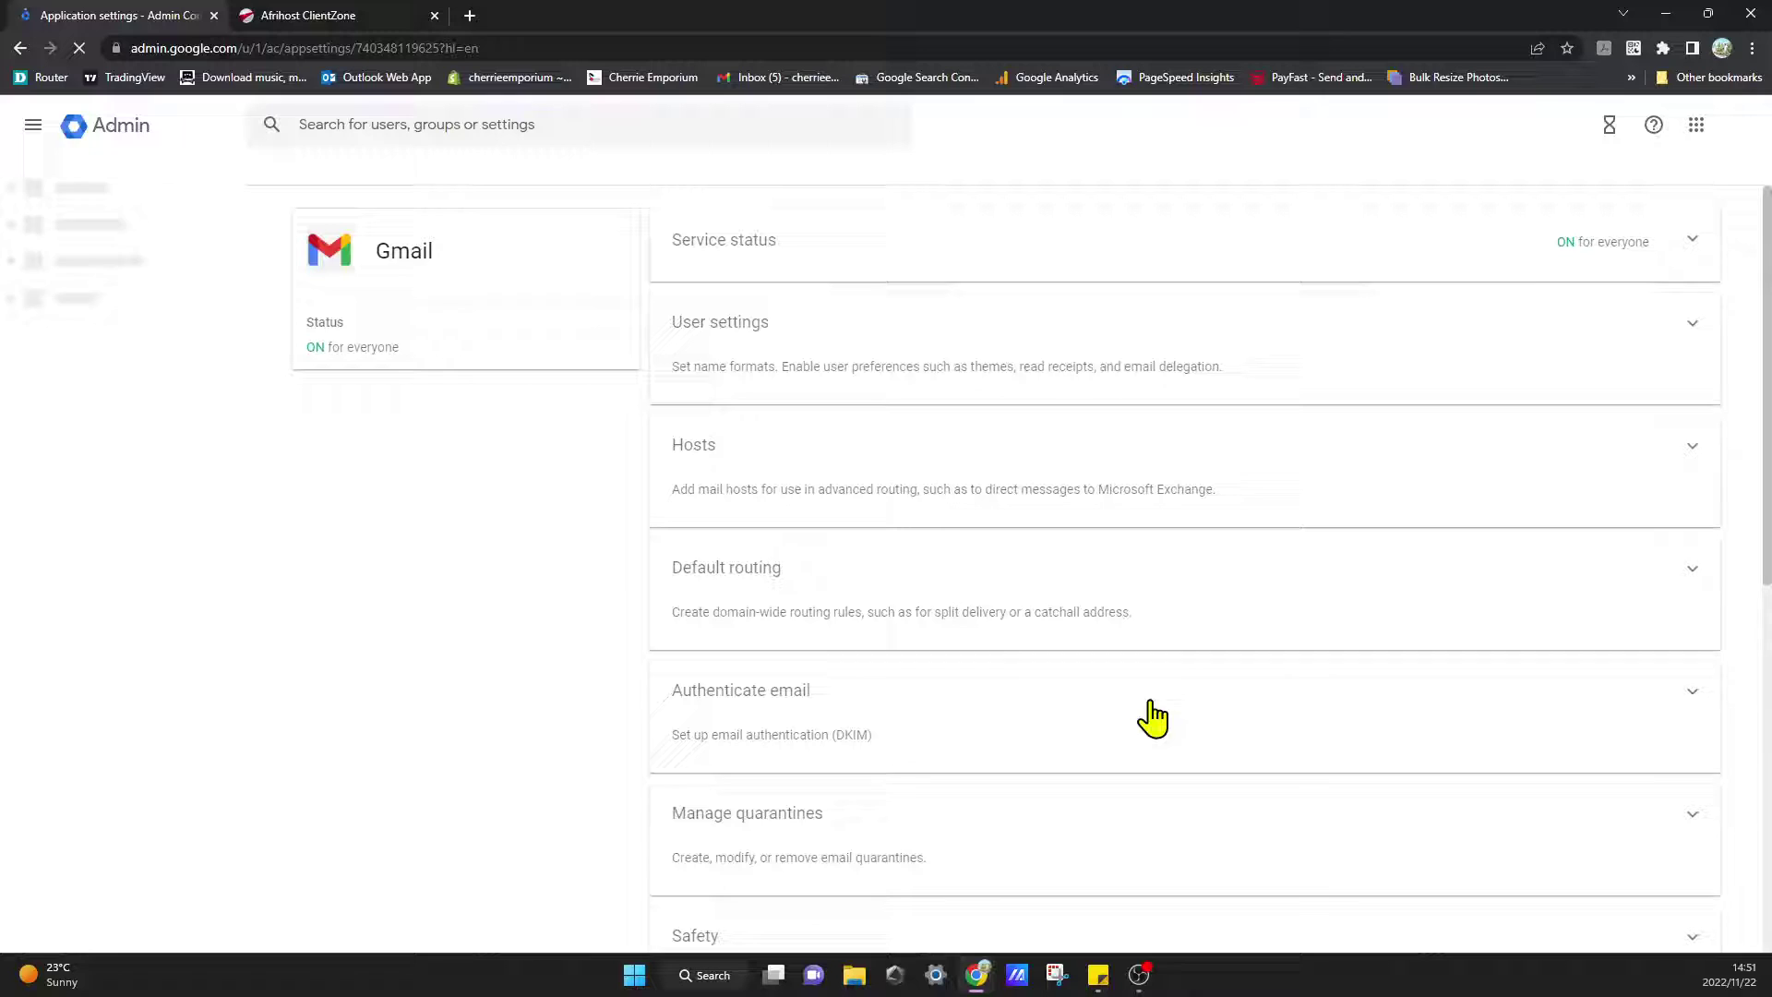
scroll(1076, 713, "down", 4)
scroll(868, 734, "down", 3)
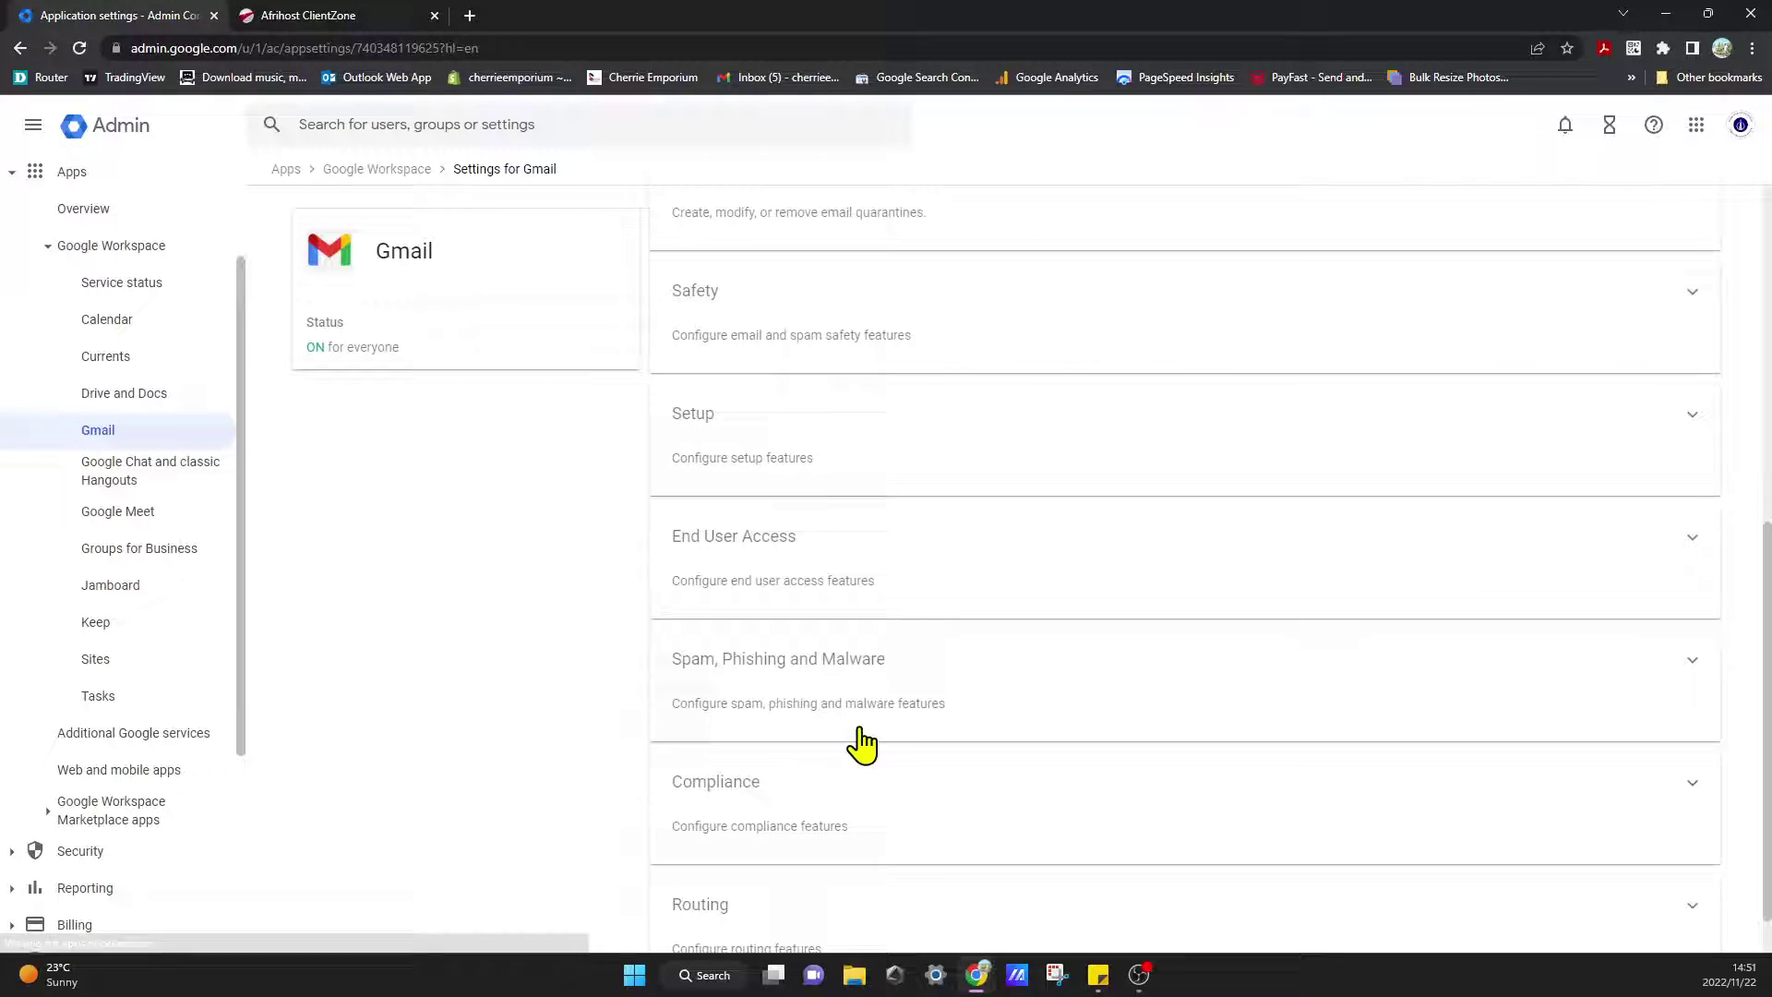
scroll(861, 628, "up", 5)
scroll(859, 646, "up", 2)
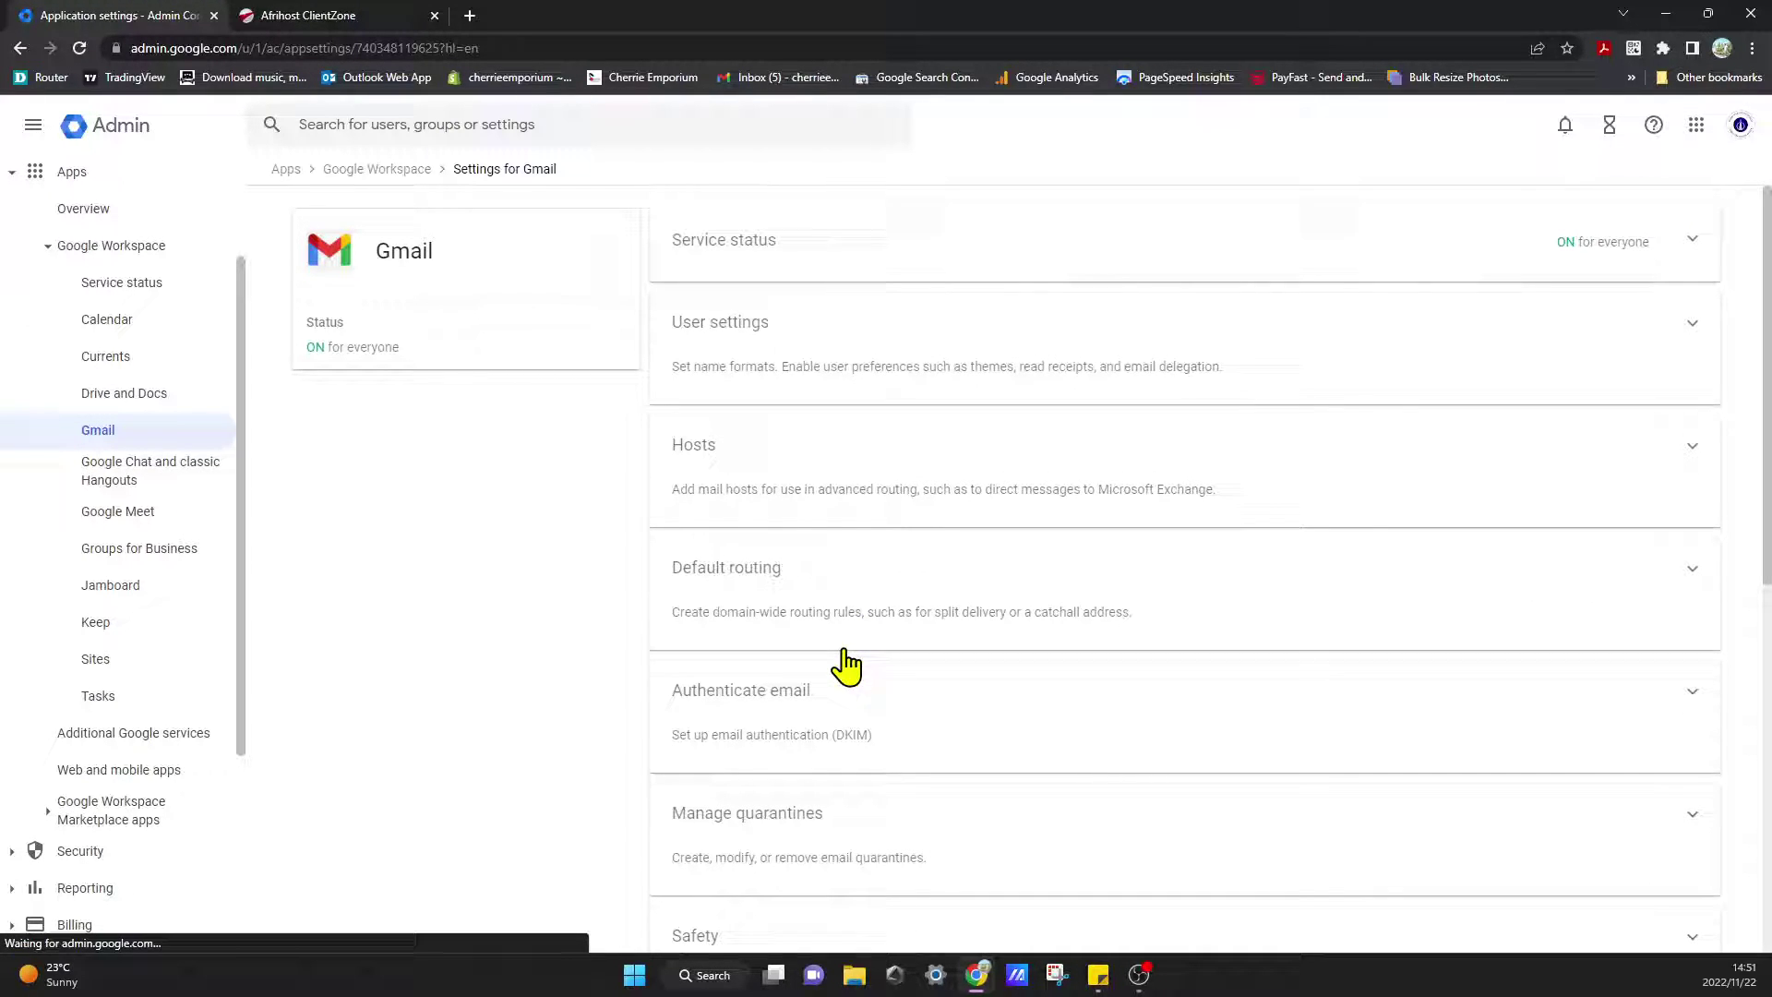
left_click(993, 755)
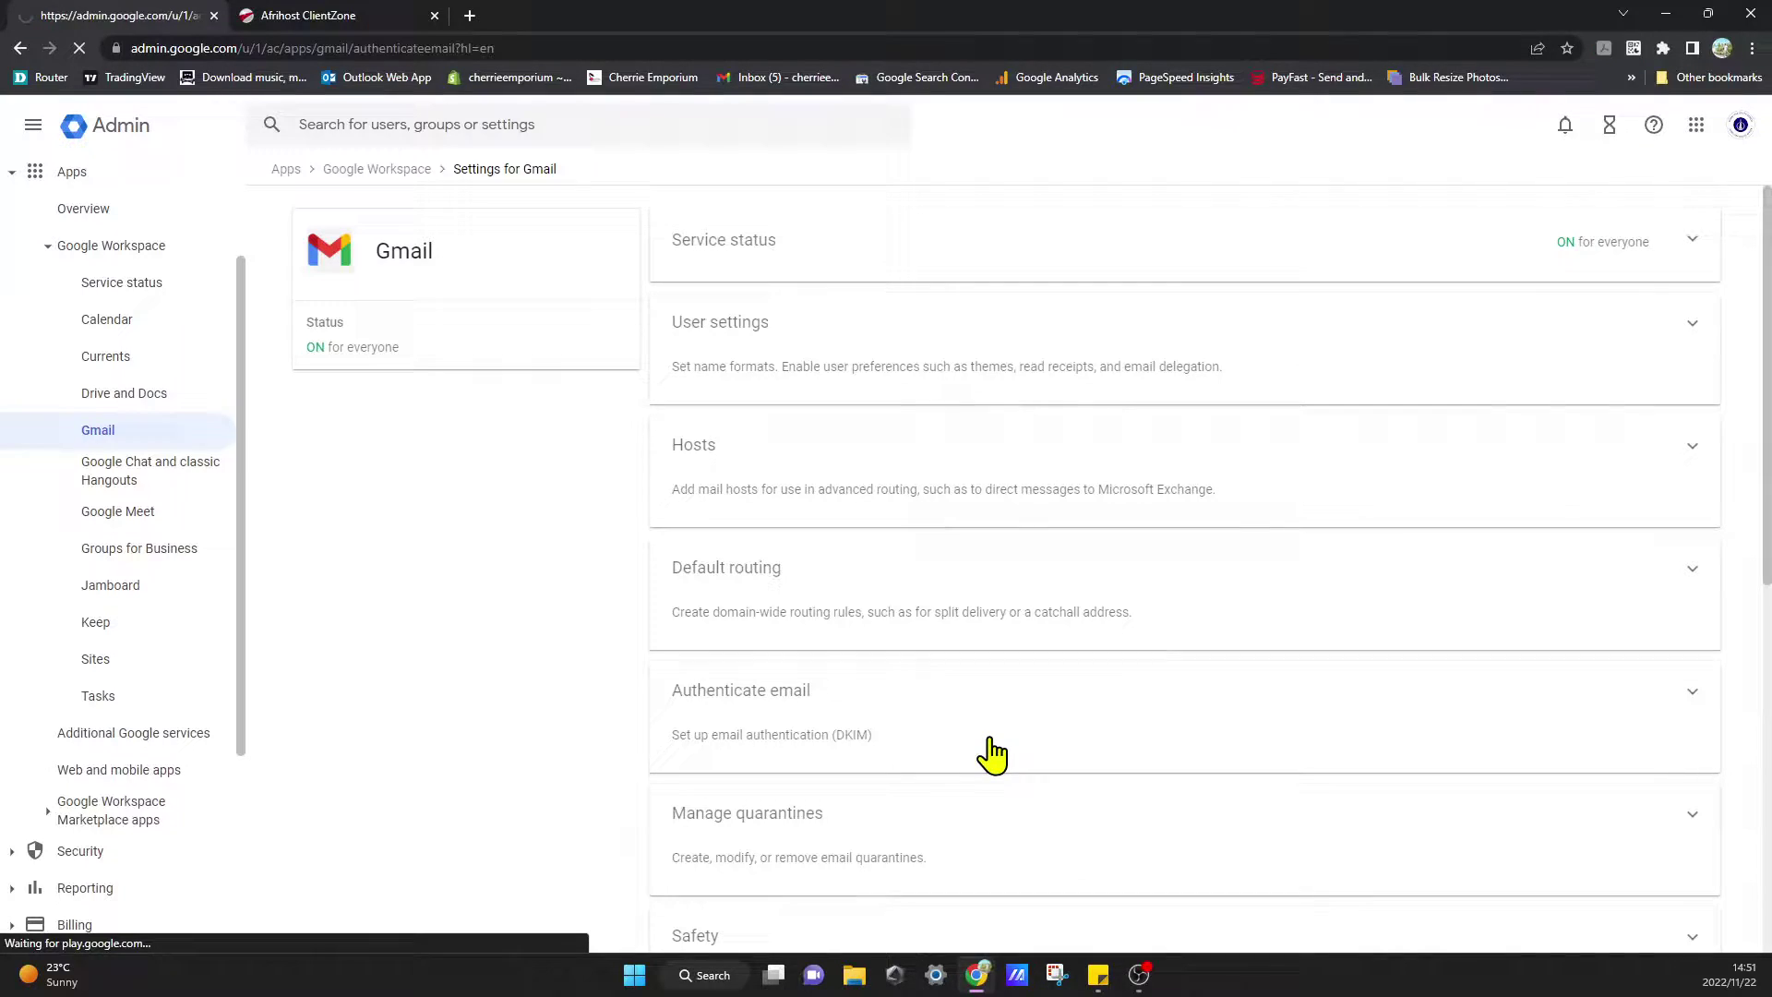